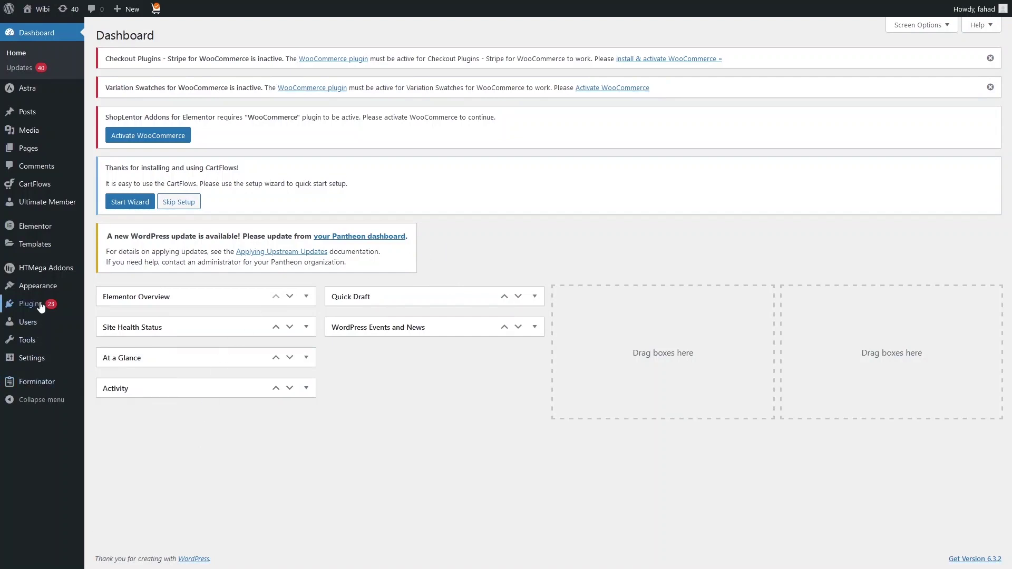
- Open the page for adding new plugins and search for "website builder"
mouse_move(41, 305)
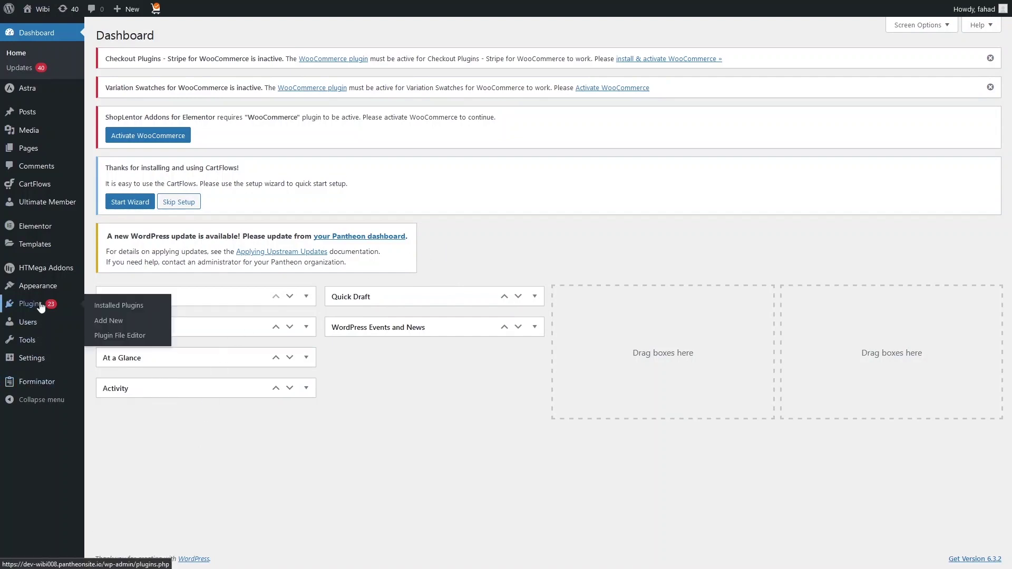
left_click(113, 324)
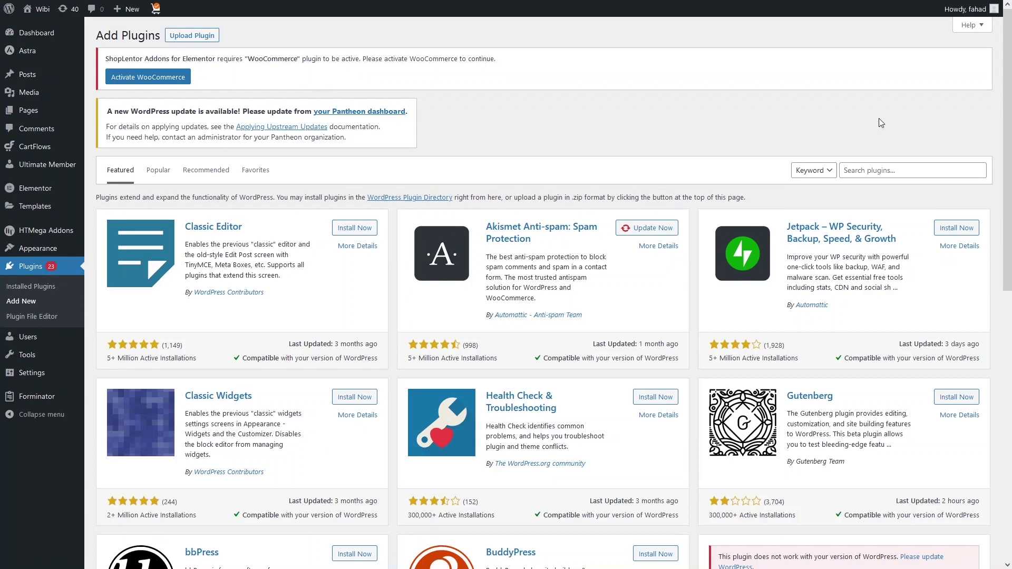
left_click(858, 171)
type("website bui")
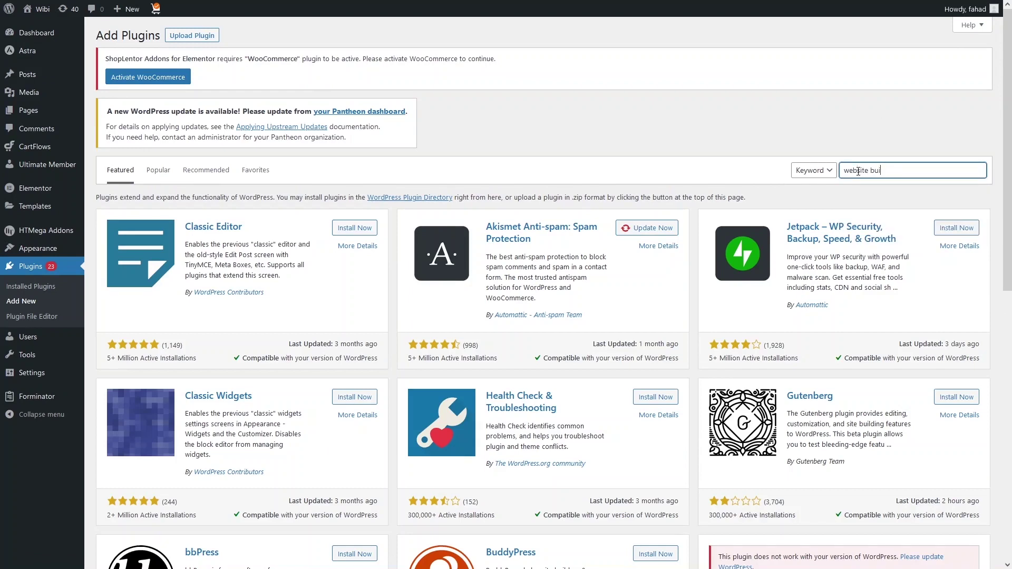
type("lder")
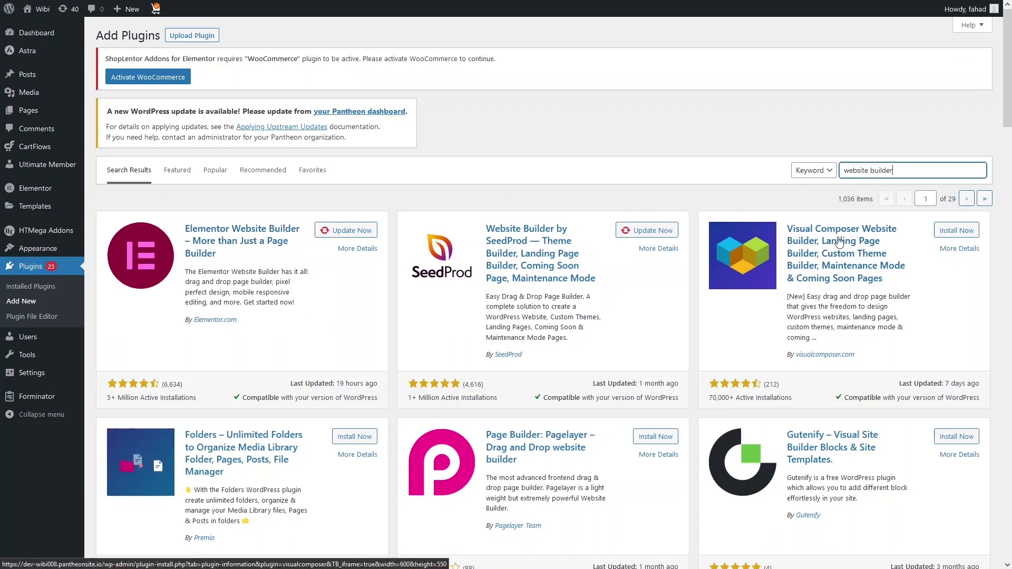
- Look through the plugin results and update the Elementor Website Builder plugin
scroll(817, 311, "down", 4)
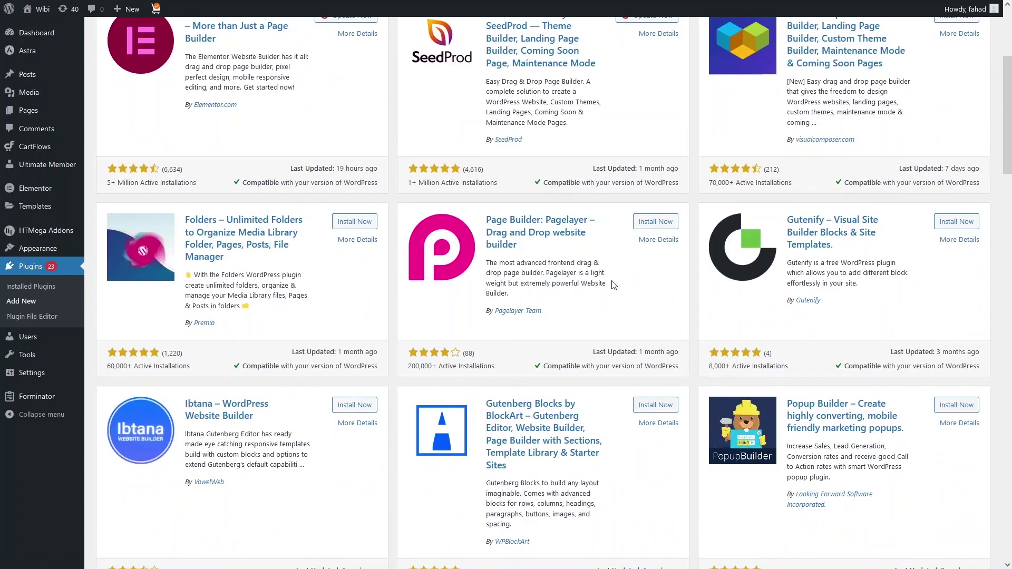
scroll(614, 285, "up", 4)
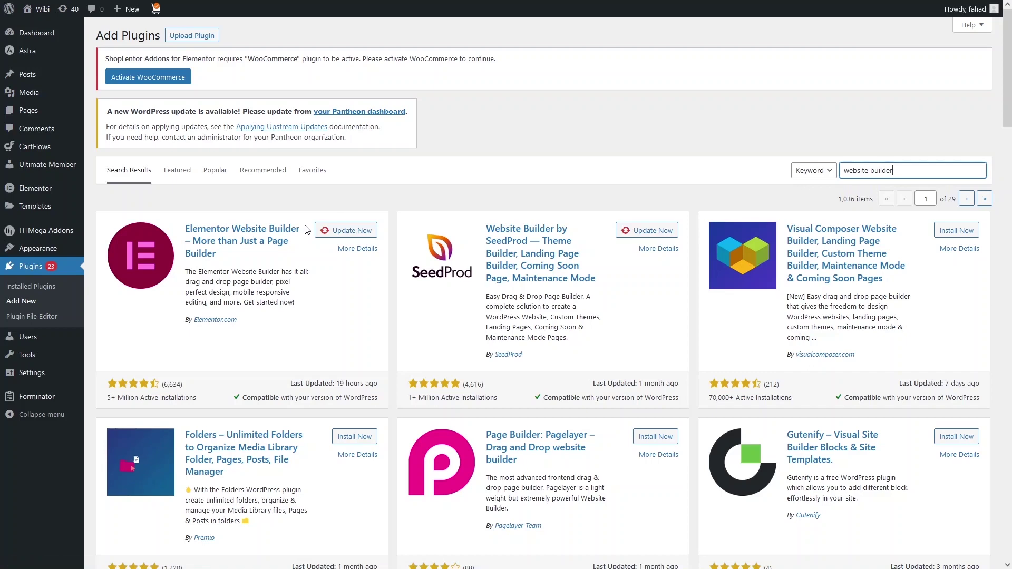
left_click(323, 231)
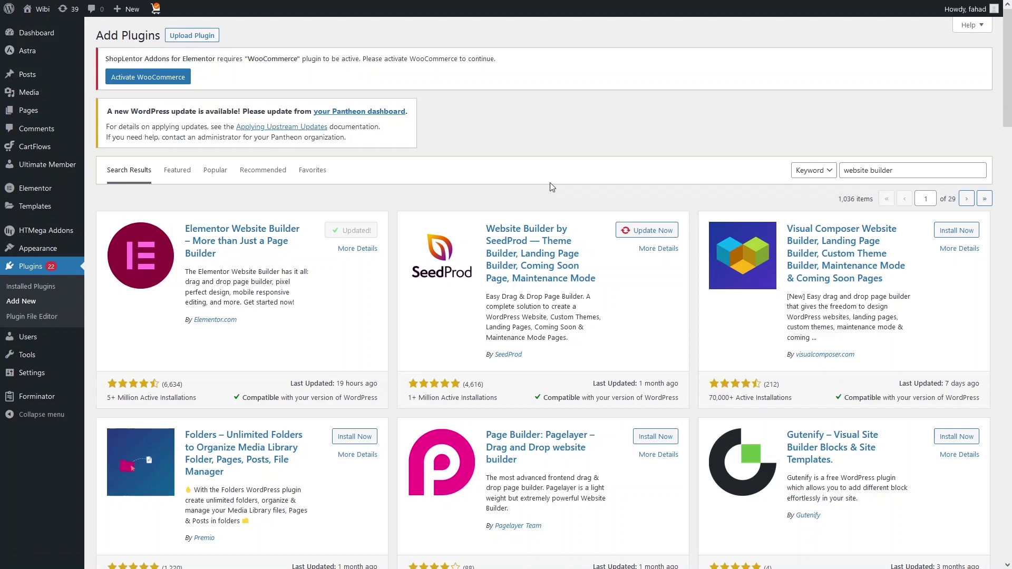
- Replace the plugin search with "starter template" to check the Starter Templates plugin
left_click(905, 170)
left_click_drag(905, 170, 815, 168)
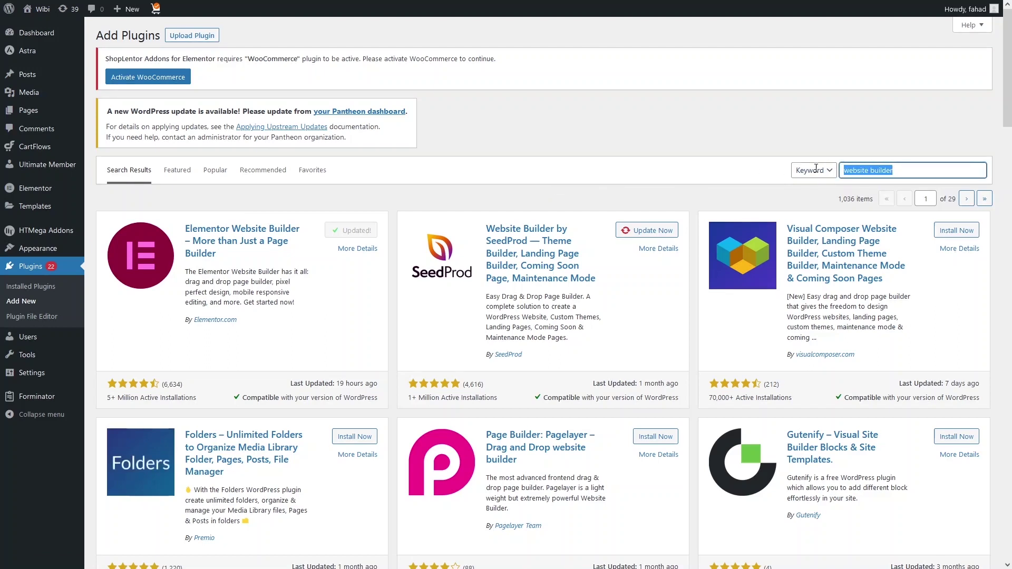
type("starter")
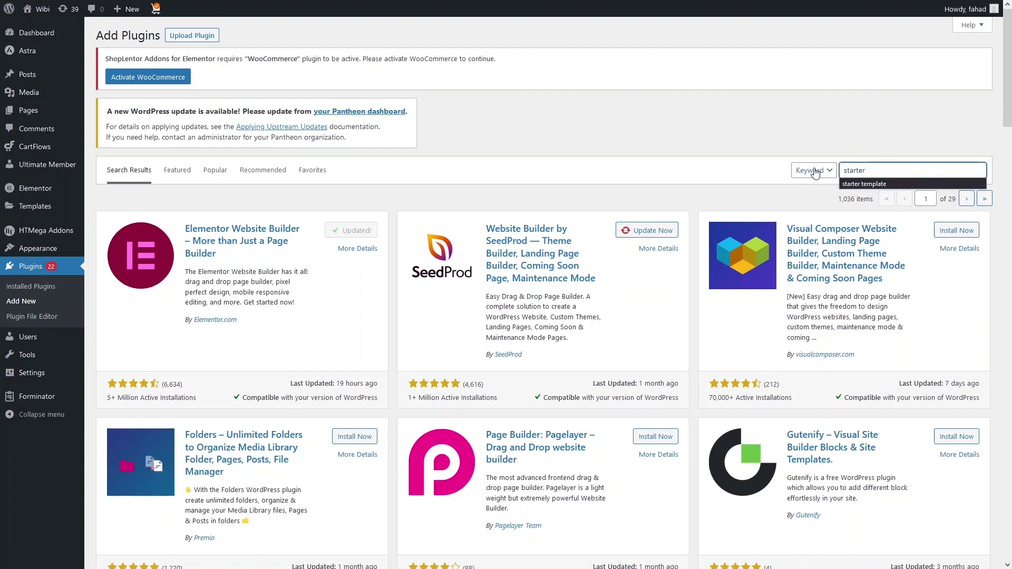
key("Down")
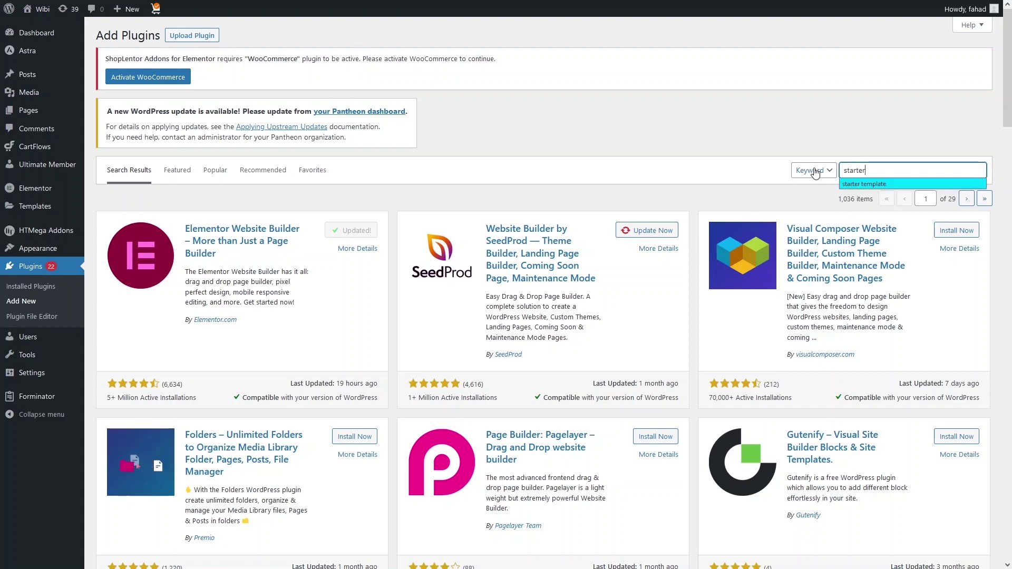
key("Return")
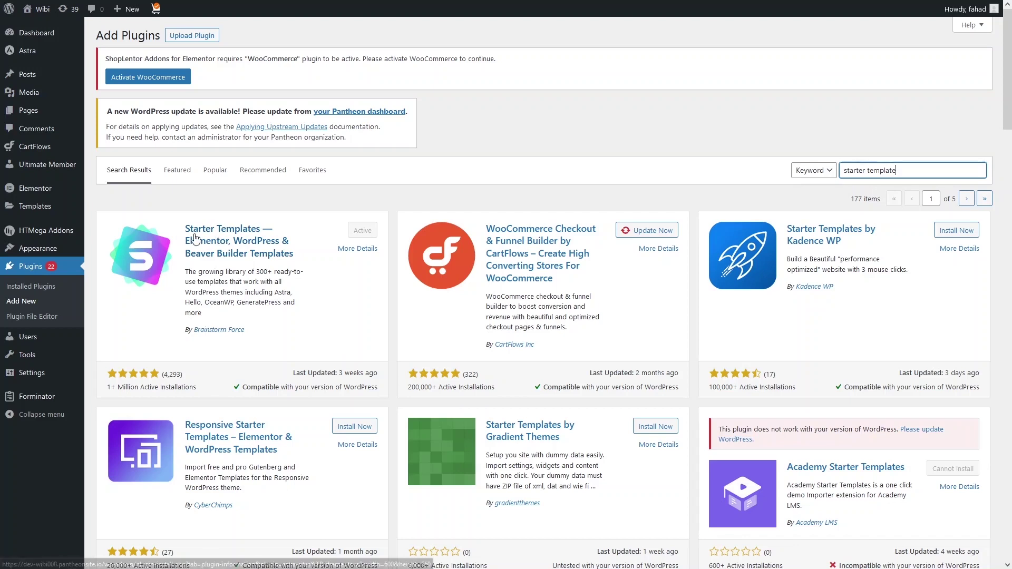
- Open the Astra theme's details from the installed themes and launch its Starter Templates library
mouse_move(36, 249)
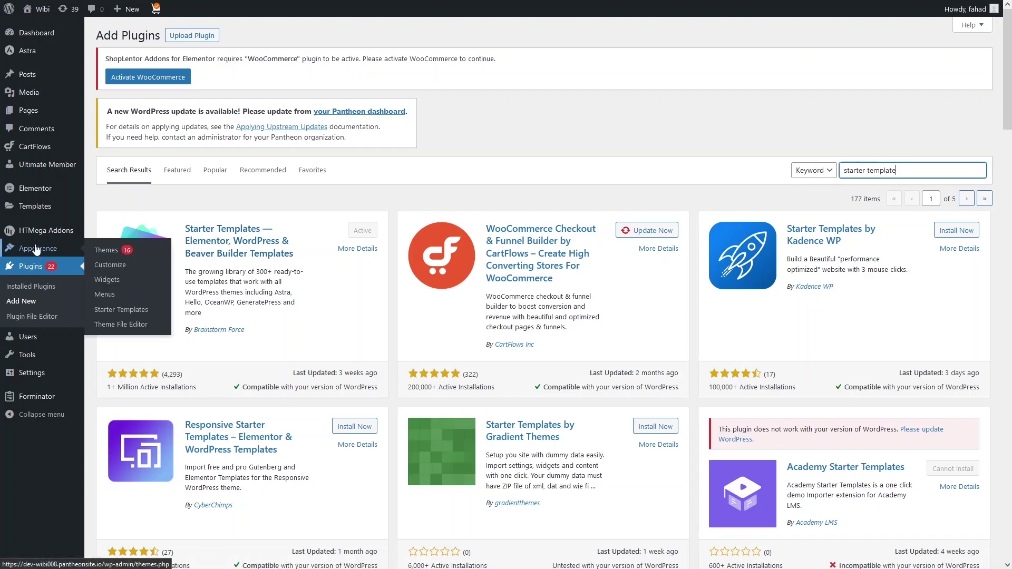
left_click(121, 251)
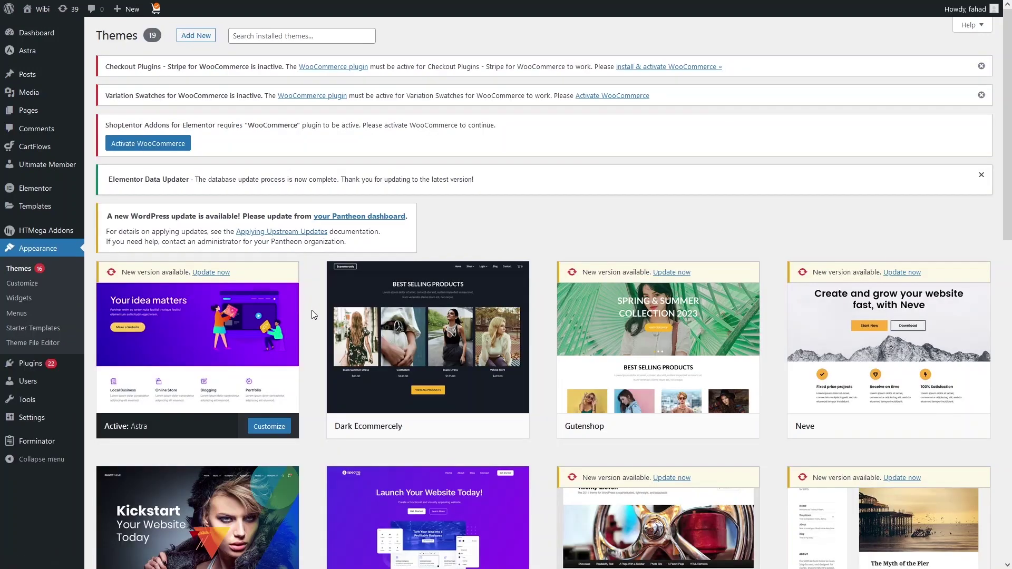
scroll(314, 316, "down", 2)
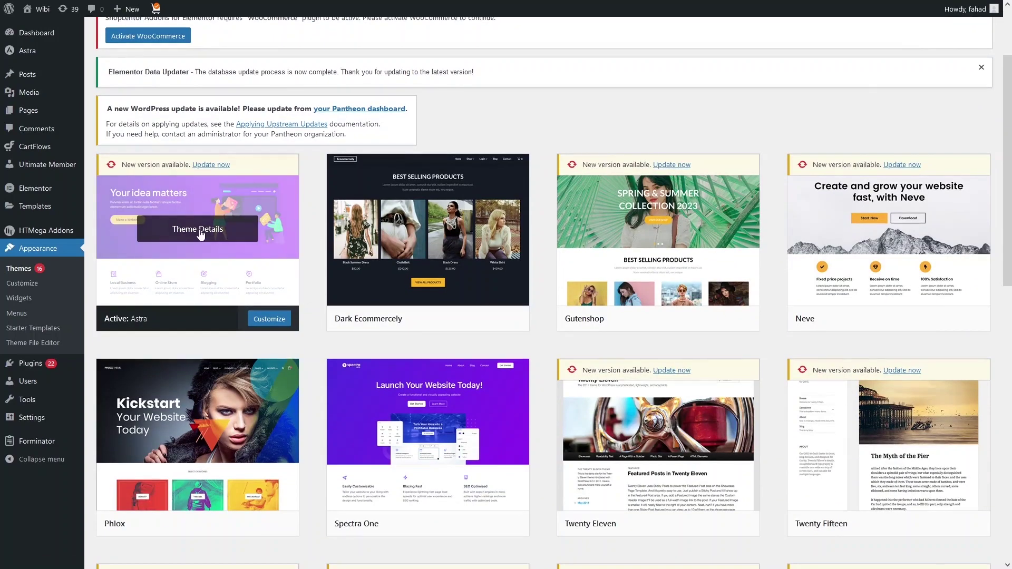
left_click(201, 232)
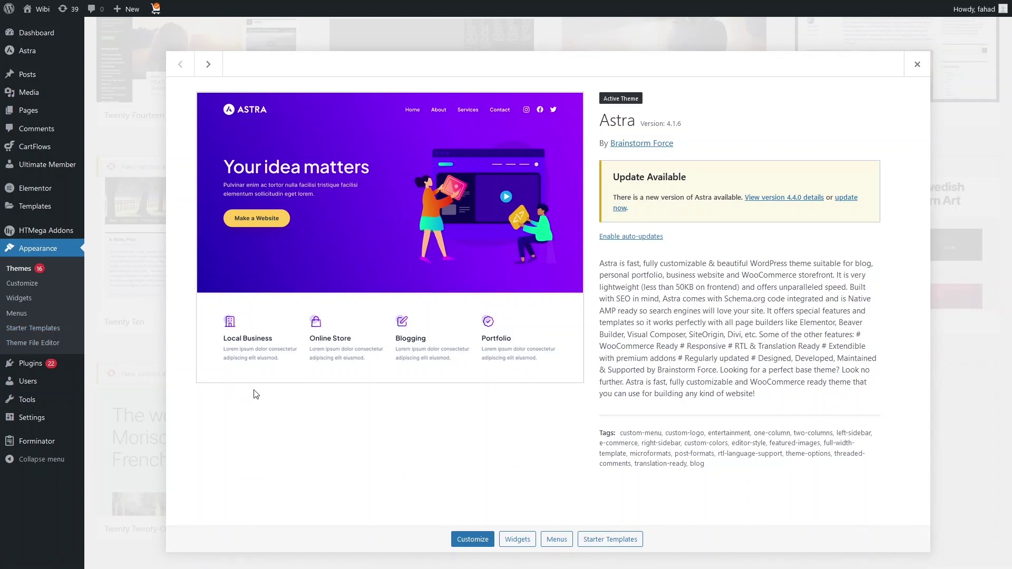
left_click(601, 539)
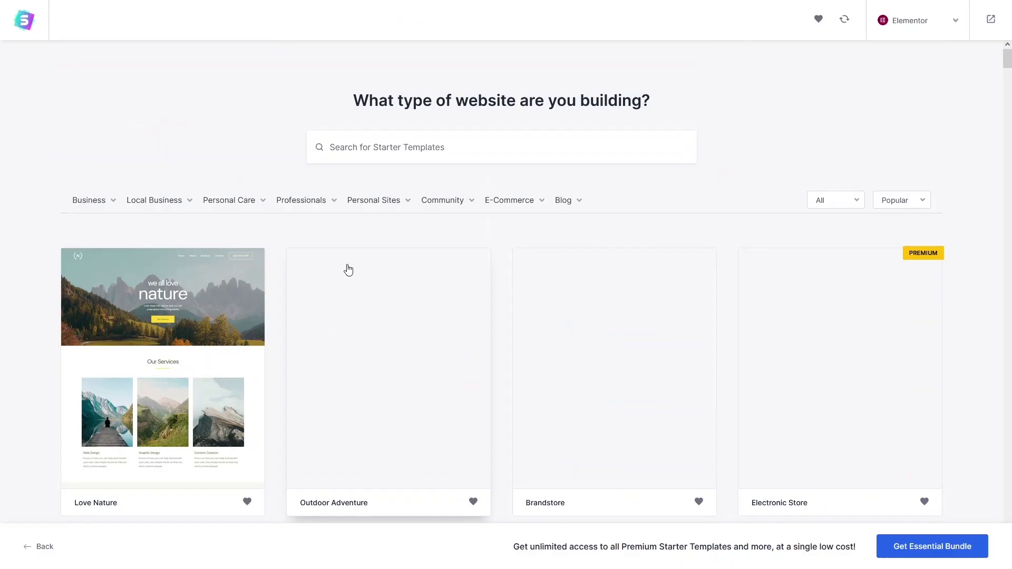
- Browse the Elementor starter templates and choose the Love Nature template
scroll(348, 274, "down", 3)
scroll(351, 279, "down", 9)
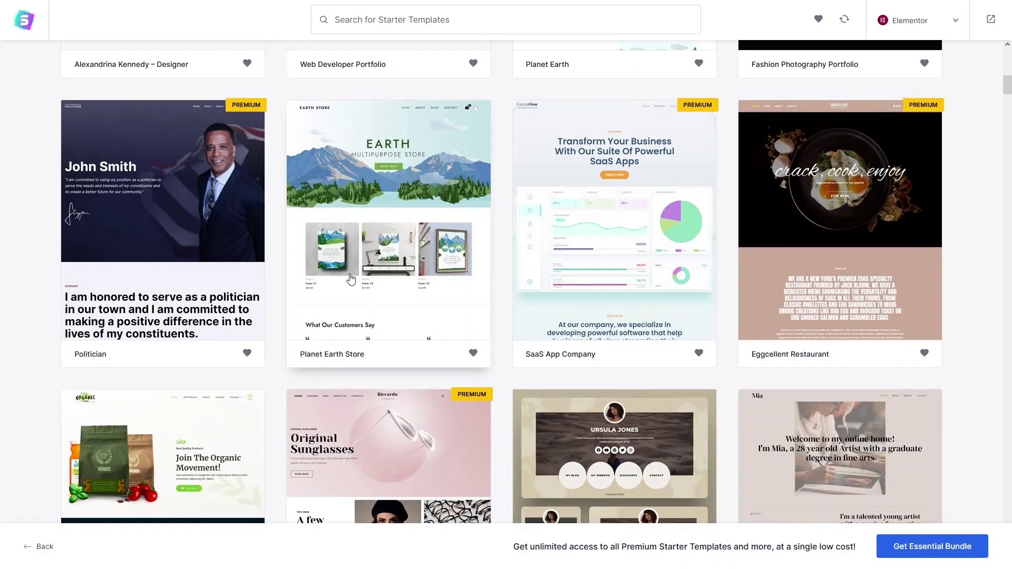
scroll(351, 279, "up", 10)
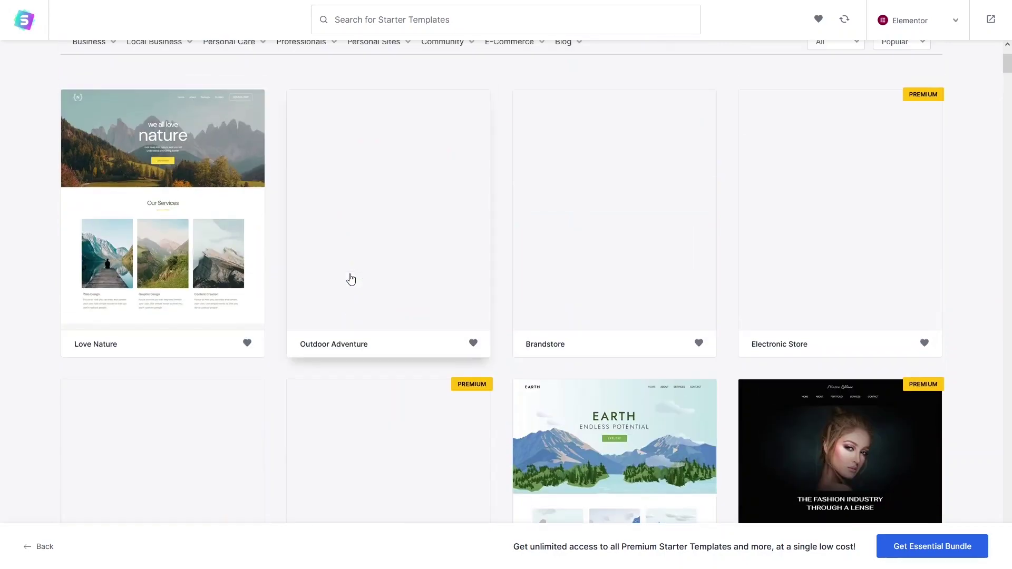
scroll(140, 213, "up", 2)
scroll(141, 213, "up", 2)
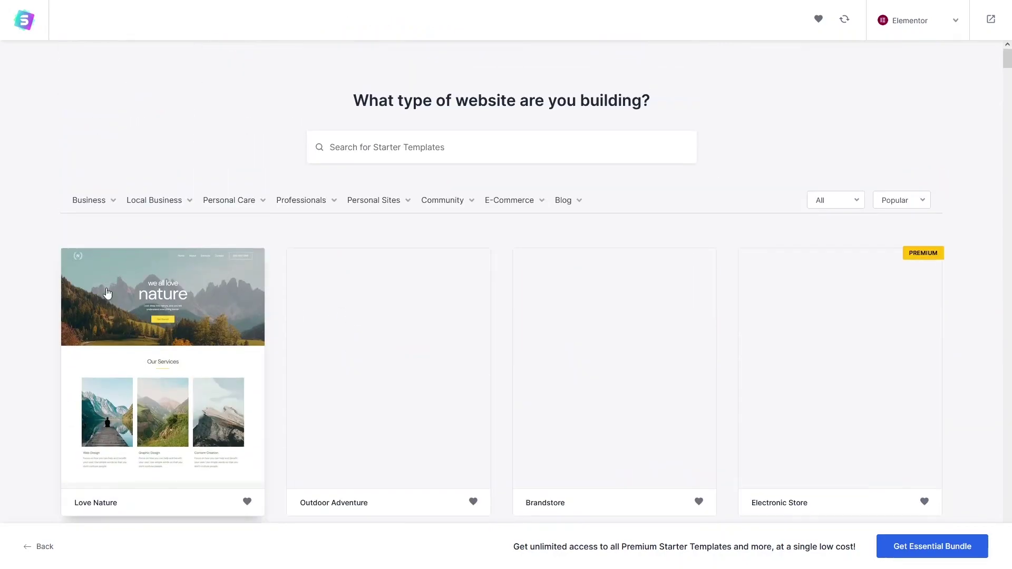
left_click(114, 331)
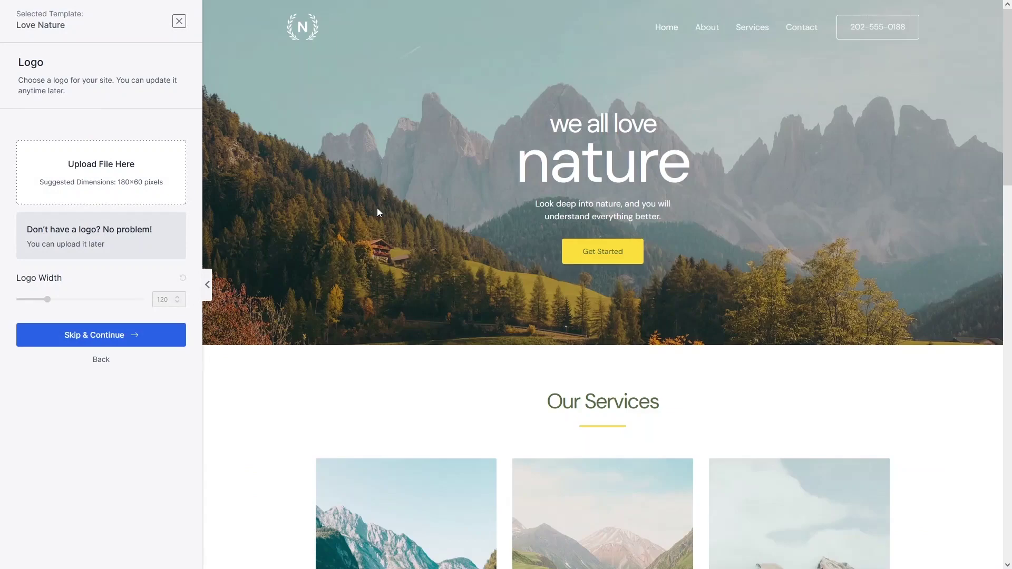
- Review the Love Nature preview, skip the logo upload and continue with the default colors and DM Sans fonts
scroll(377, 211, "down", 15)
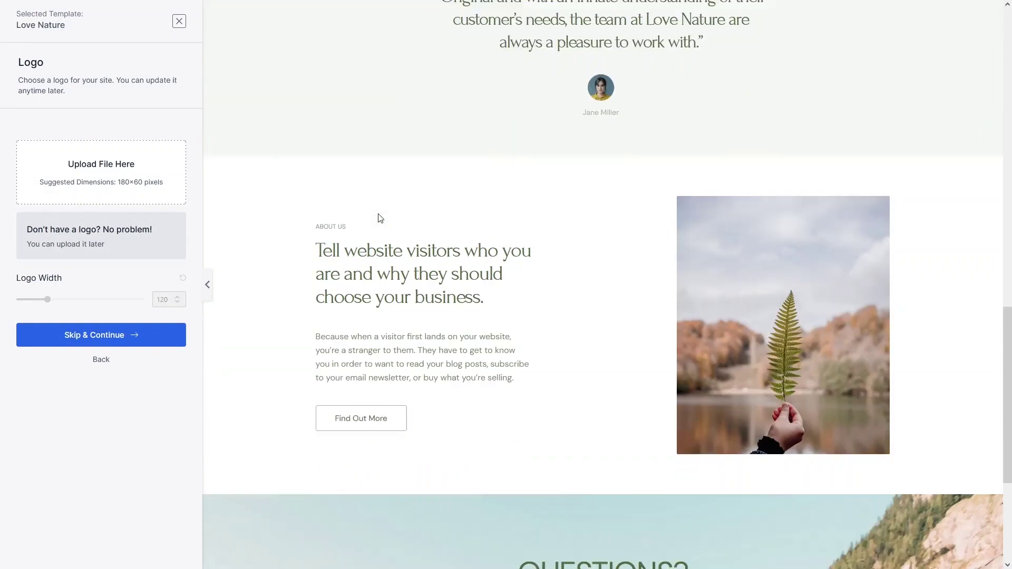
scroll(380, 217, "down", 5)
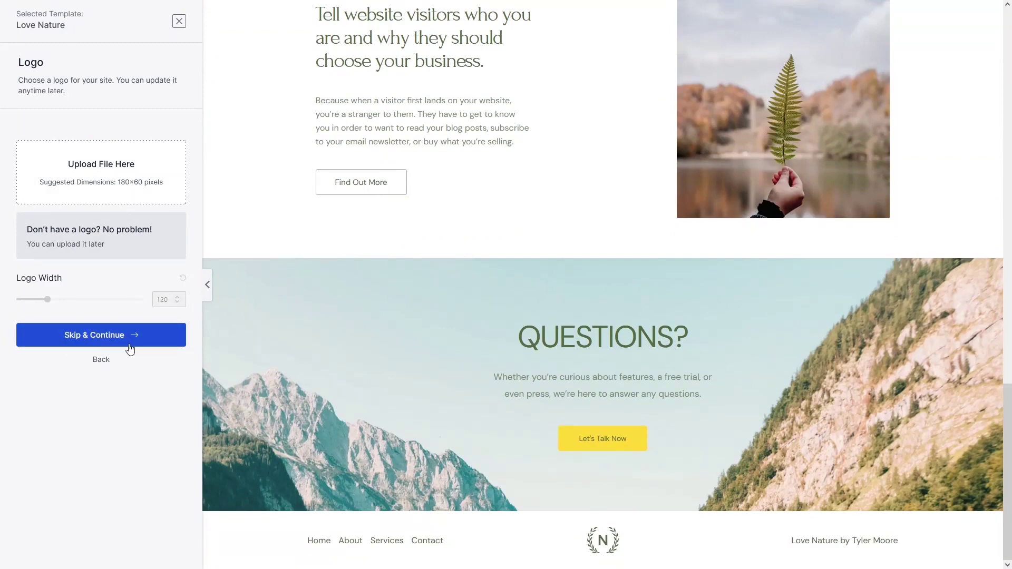
left_click(124, 344)
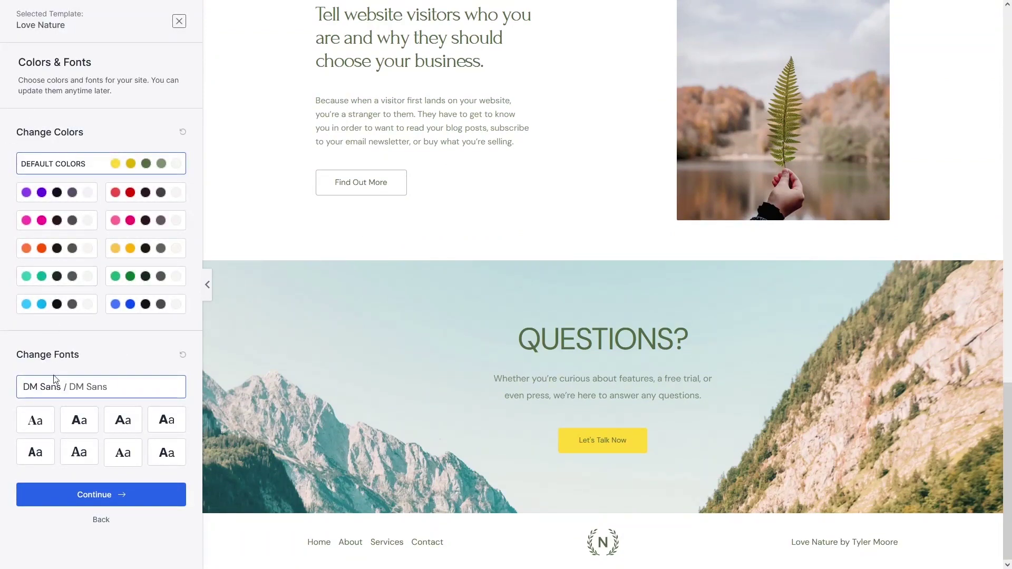
left_click(152, 503)
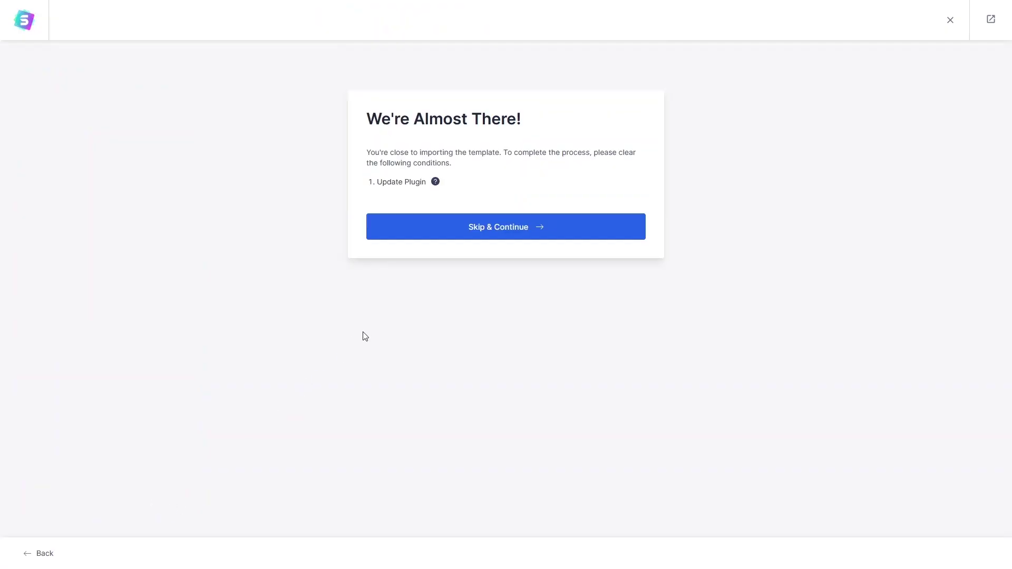
- Build the website with the preselected import options, skipping the plugin update, and view the finished site
left_click(493, 232)
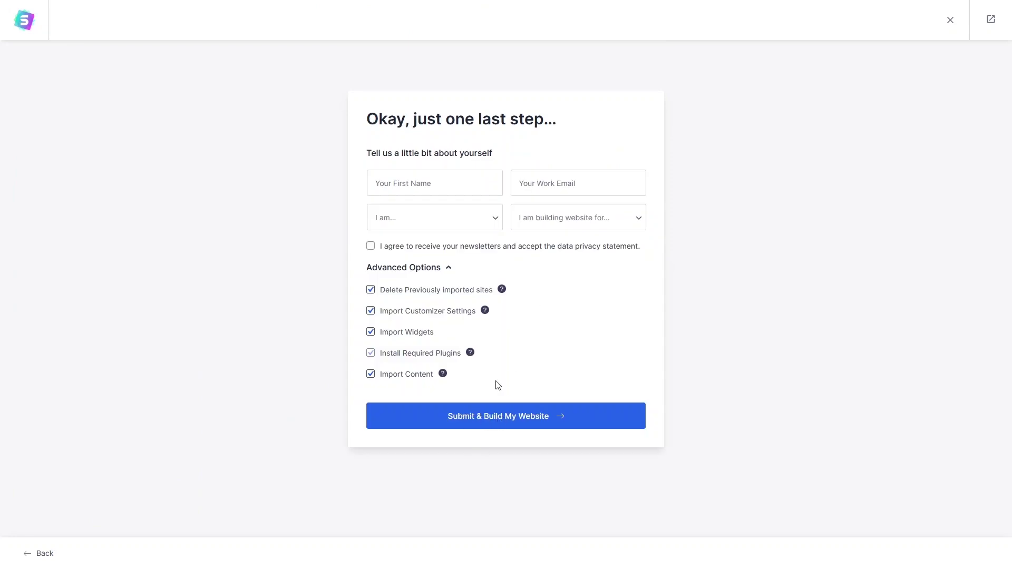
left_click(473, 417)
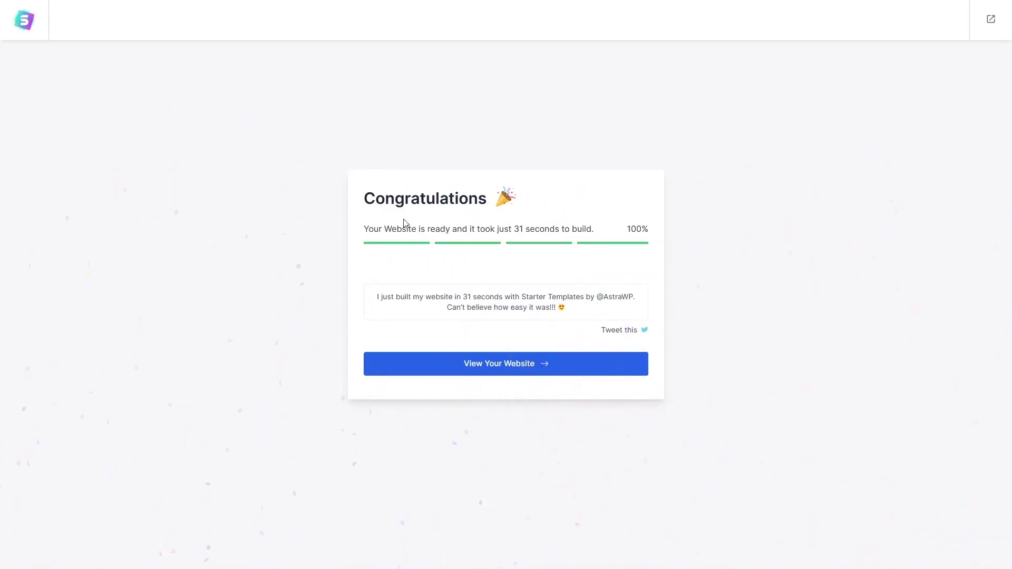
left_click(474, 367)
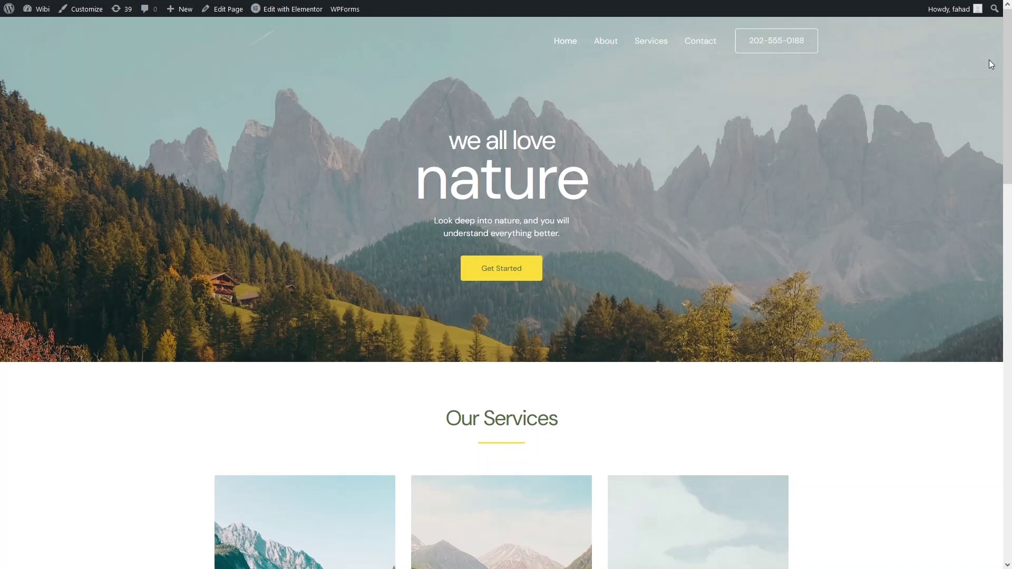
- Open the home page for editing with Elementor and change the hero heading "nature" to "life"
mouse_move(275, 14)
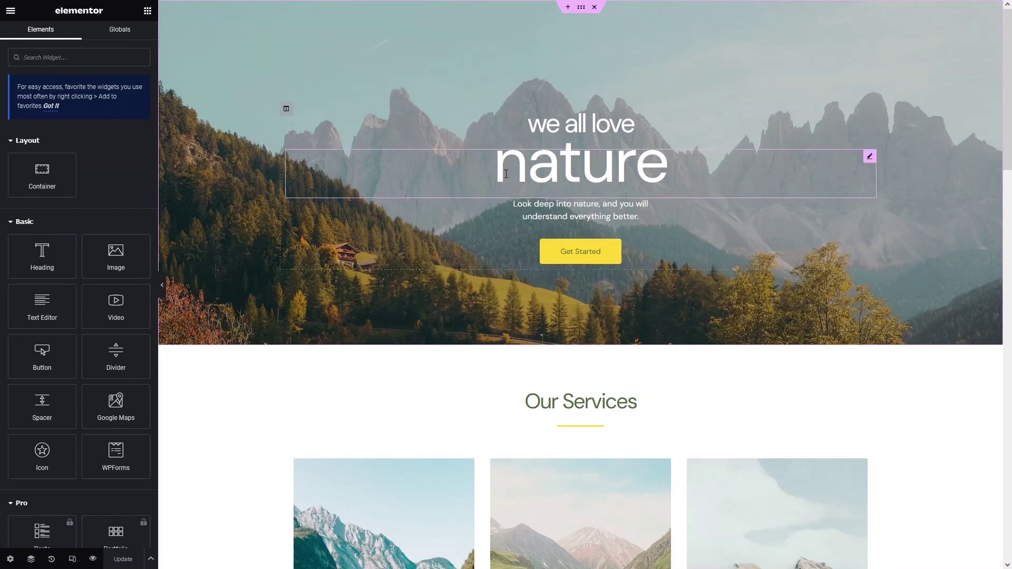
left_click(548, 164)
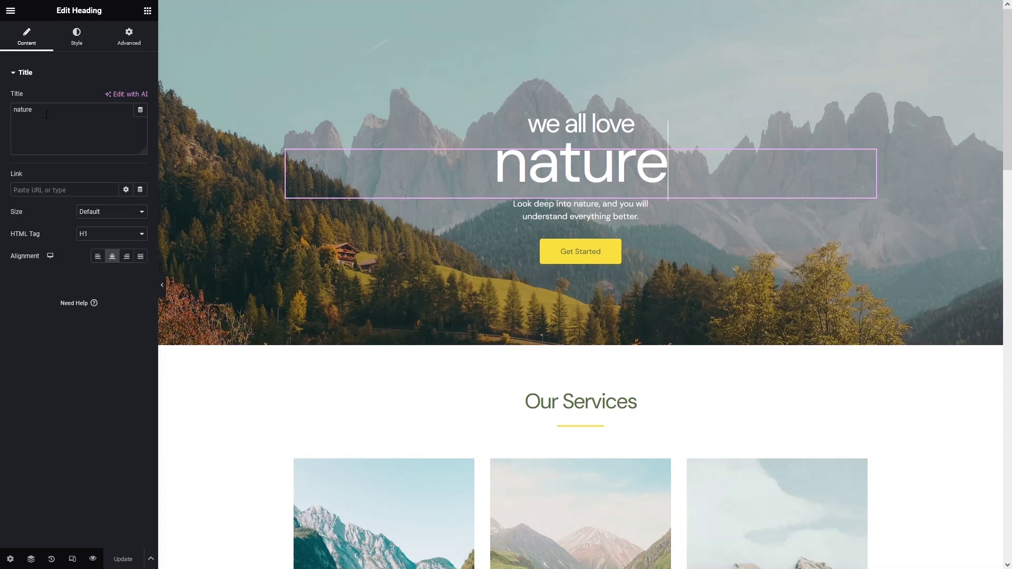
key("BackSpace")
key("BackSpace")
key("BackSpace")
key("BackSpace")
key("BackSpace")
key("BackSpace")
type("life")
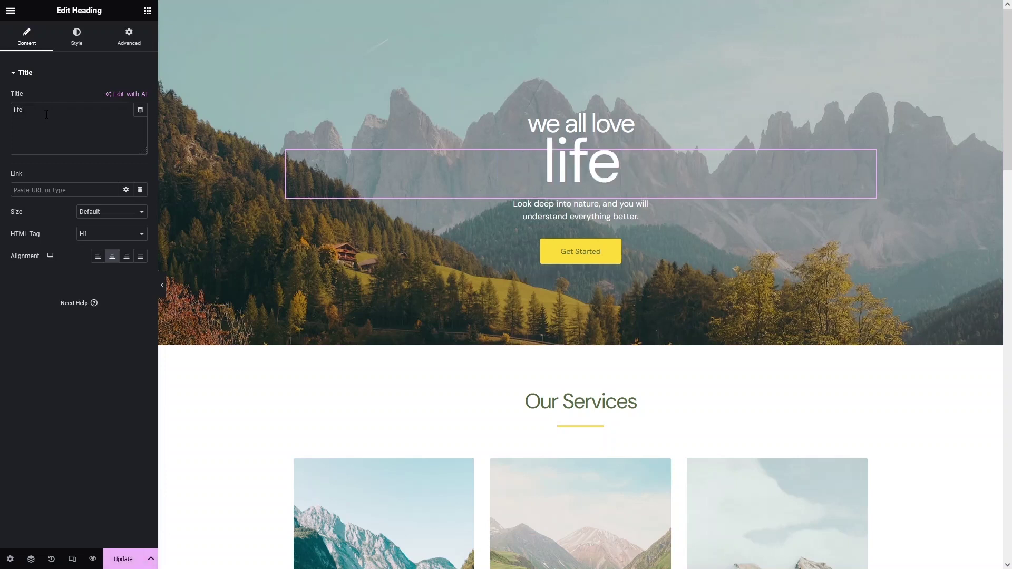
- Change the hero heading "we all love" to "enjoy your"
left_click(579, 121)
key("ctrl+a")
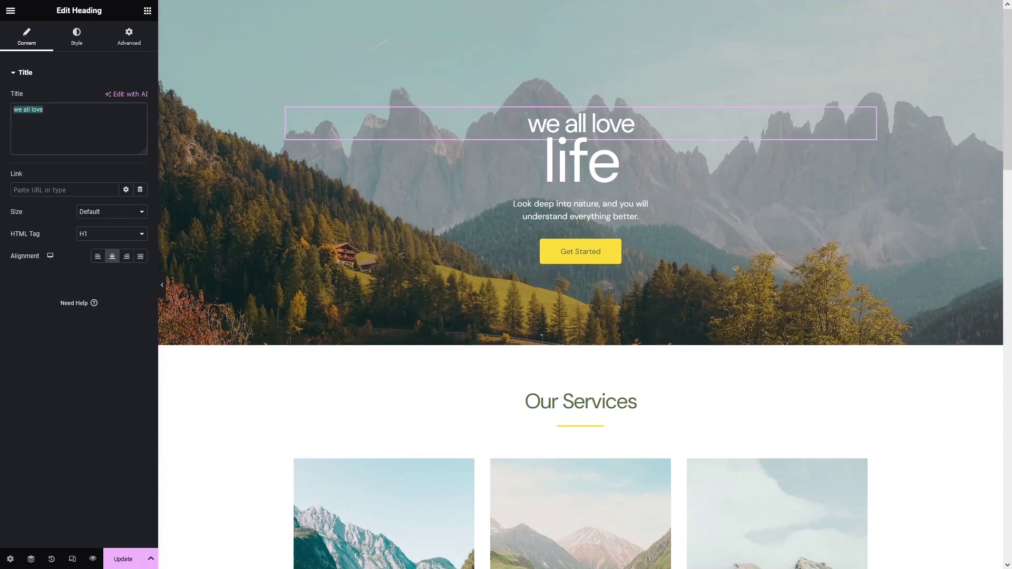
type("enjoy your")
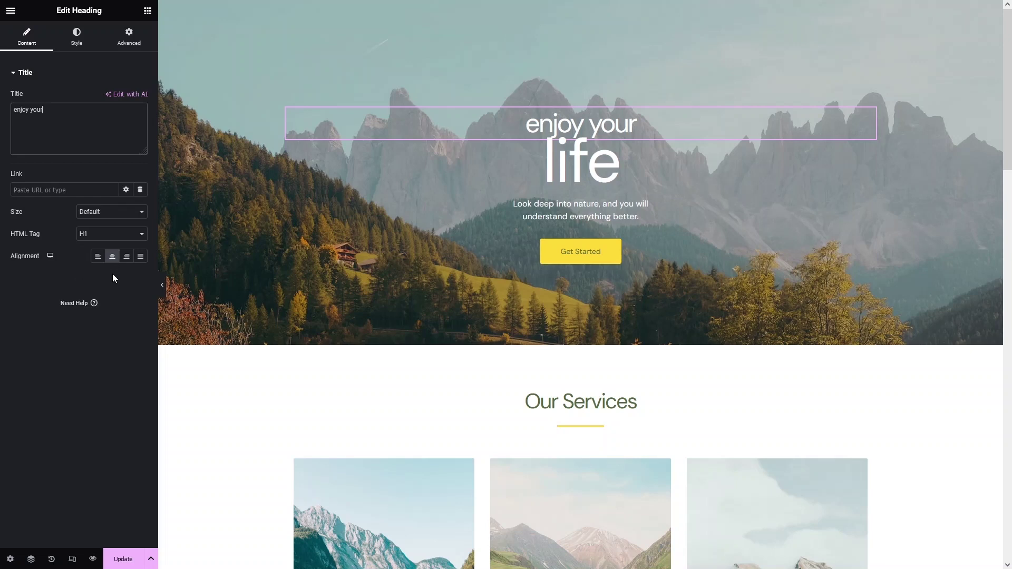
- Try left alignment on the "enjoy your" heading and return it to centered
left_click(102, 263)
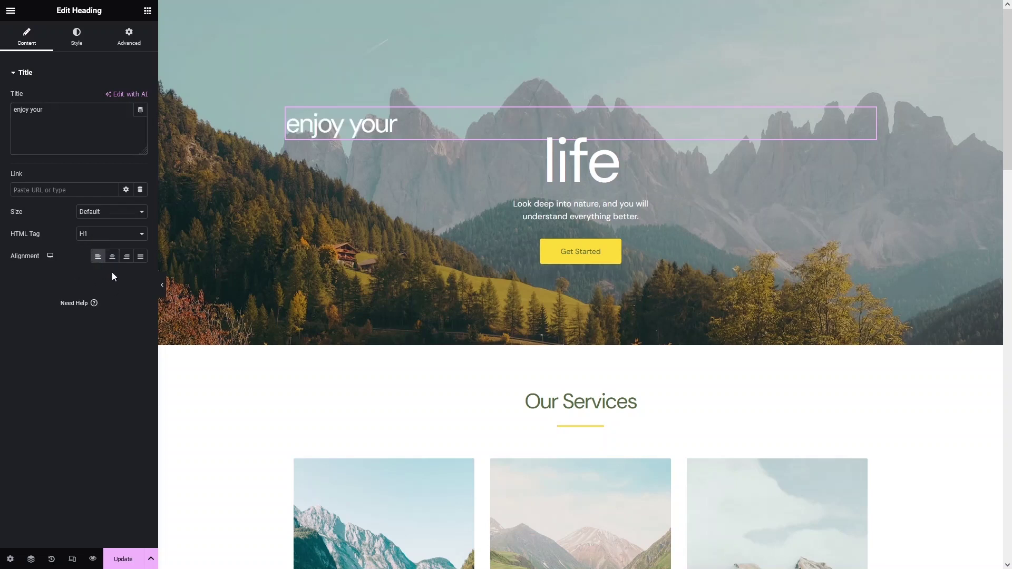
left_click(112, 262)
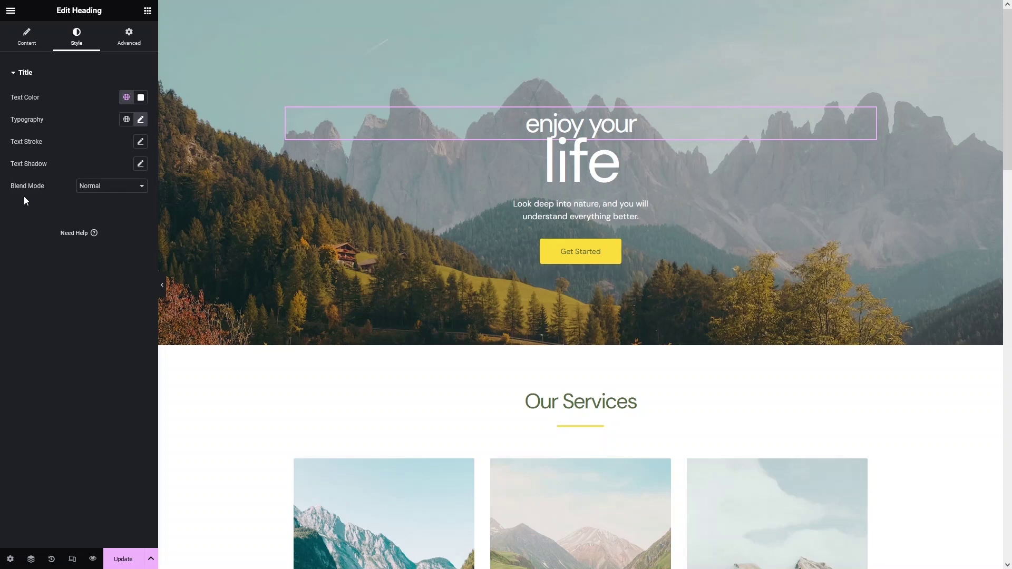
- Open the typography settings of the "enjoy your" heading to review its font, size and spacing options
left_click(141, 120)
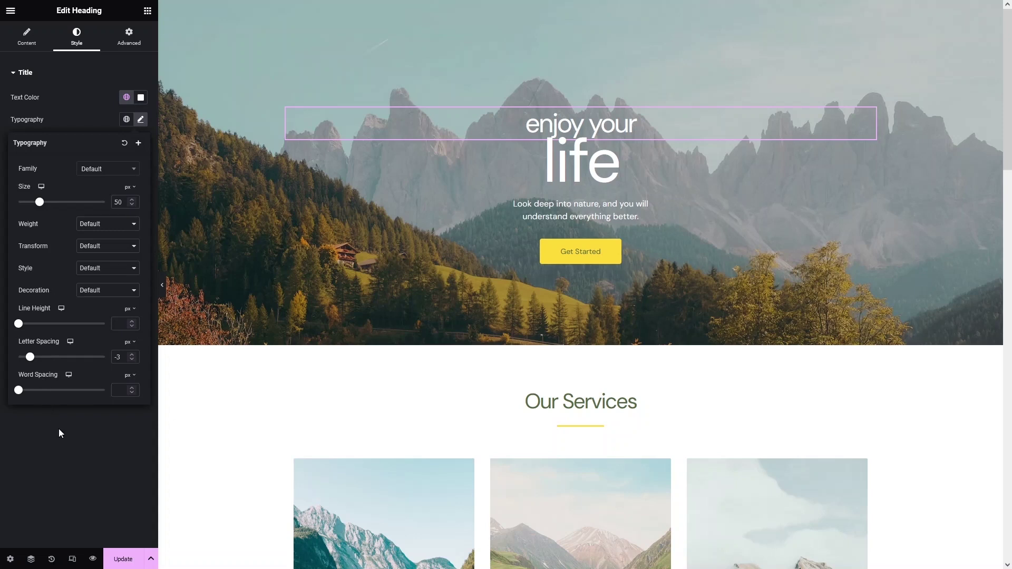
- Open the hero section's background image for replacement, look through the media library and free images, and close without choosing one
left_click(112, 453)
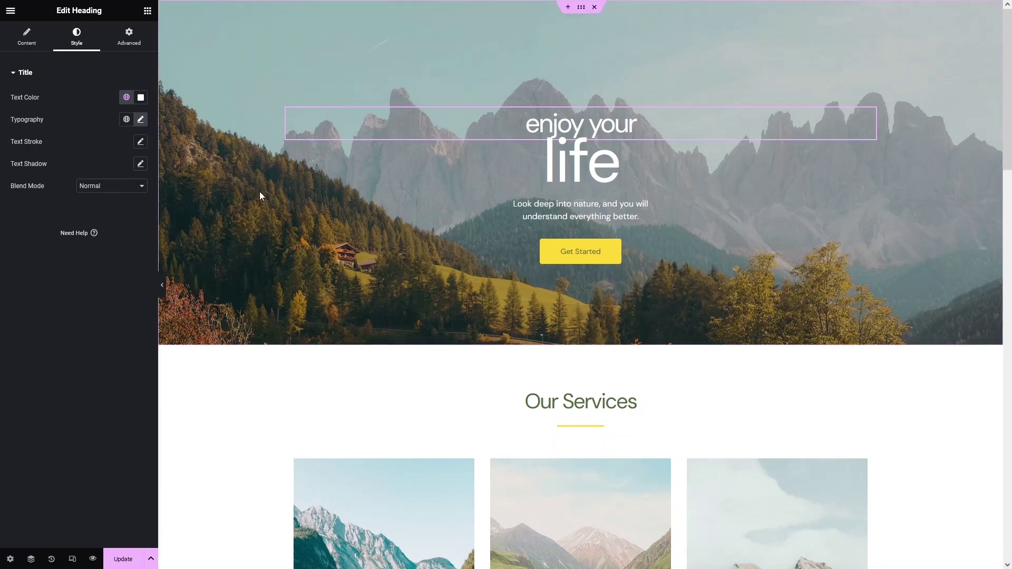
left_click(581, 8)
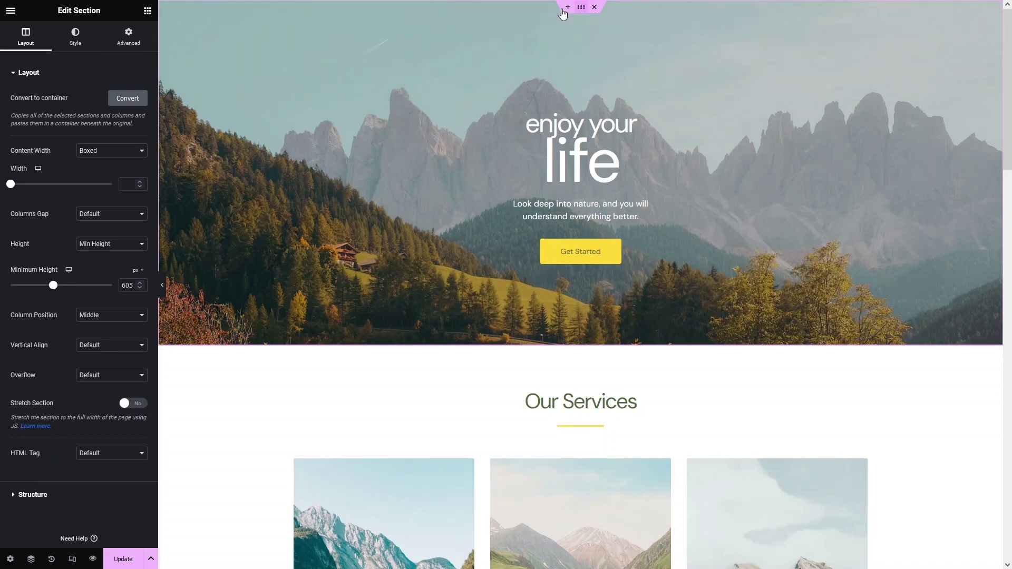
left_click(89, 39)
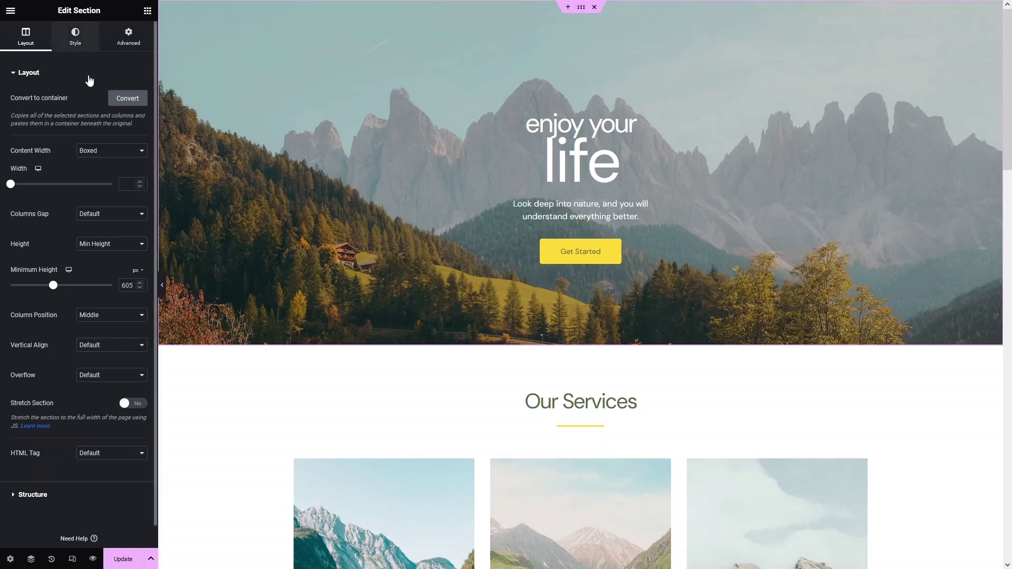
mouse_move(67, 207)
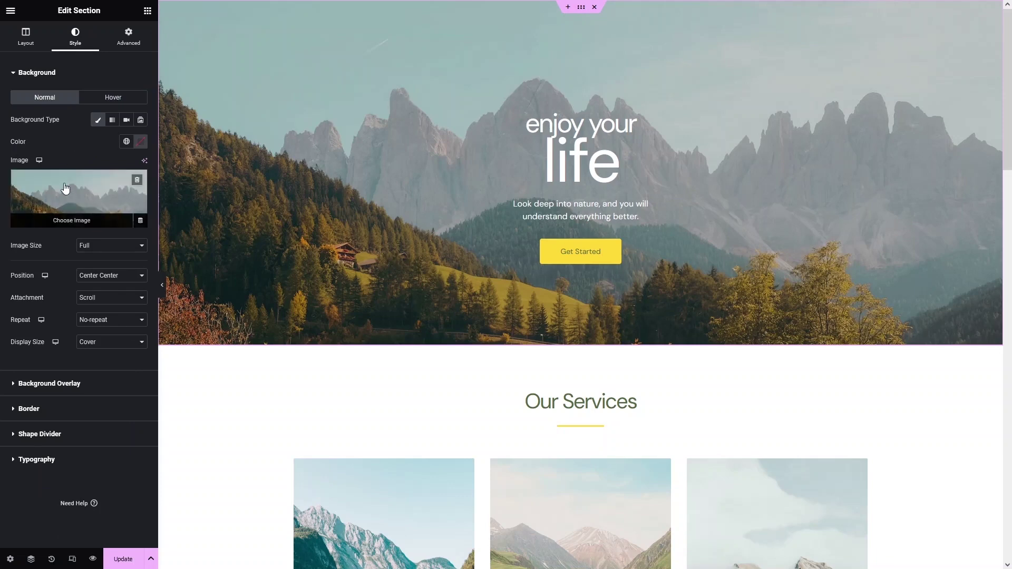
left_click(65, 188)
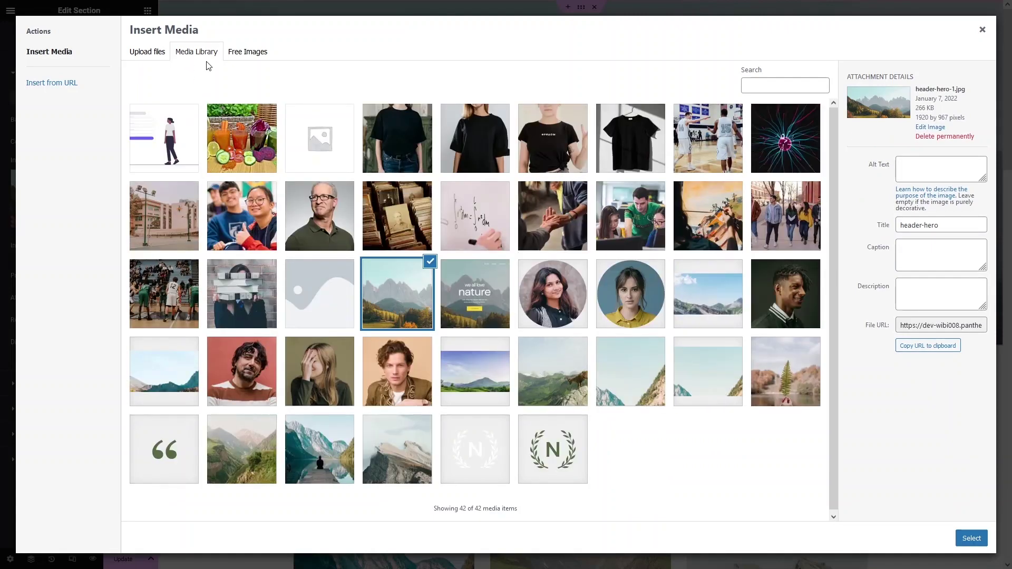
left_click(257, 56)
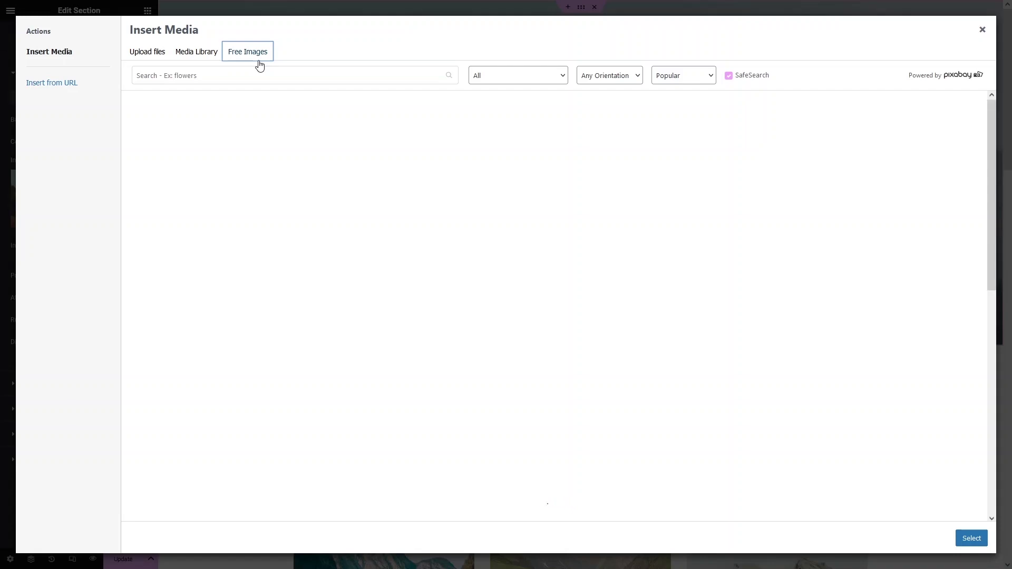
left_click(982, 30)
- Try an opacity of 0.1 on the Web Design service image and clear the value again
scroll(580, 211, "down", 3)
scroll(531, 217, "down", 3)
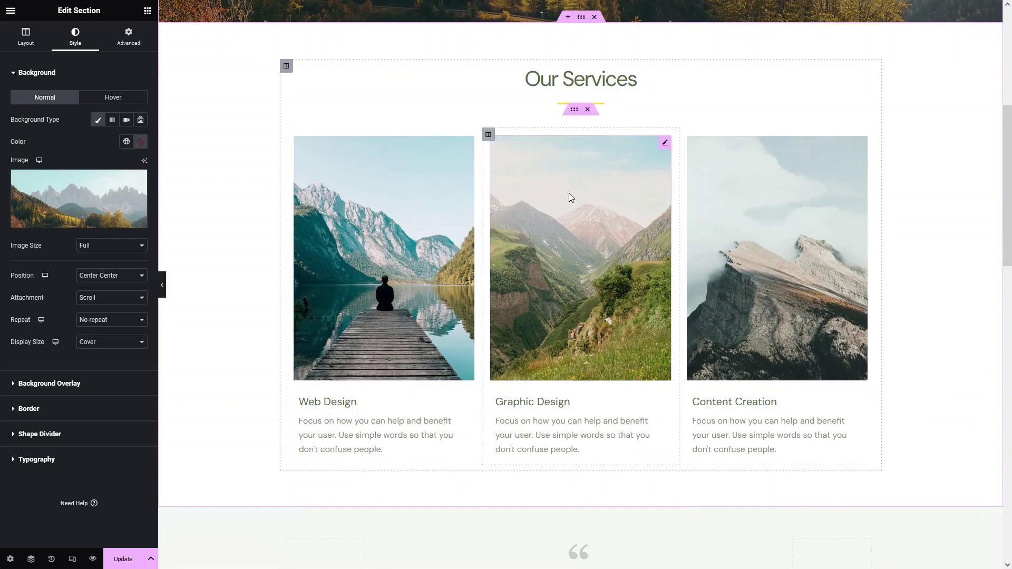
left_click(379, 269)
mouse_move(92, 136)
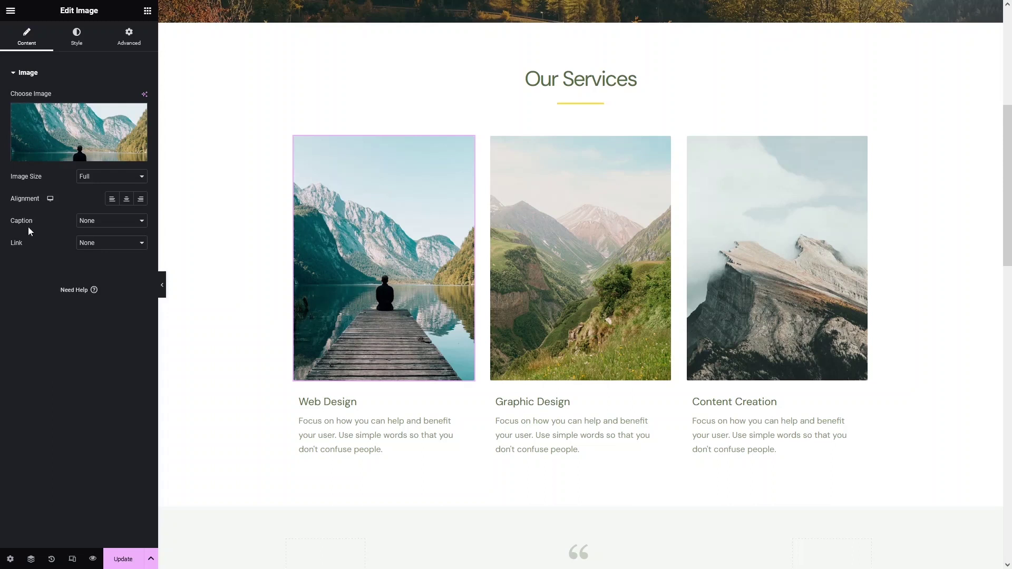
left_click(68, 41)
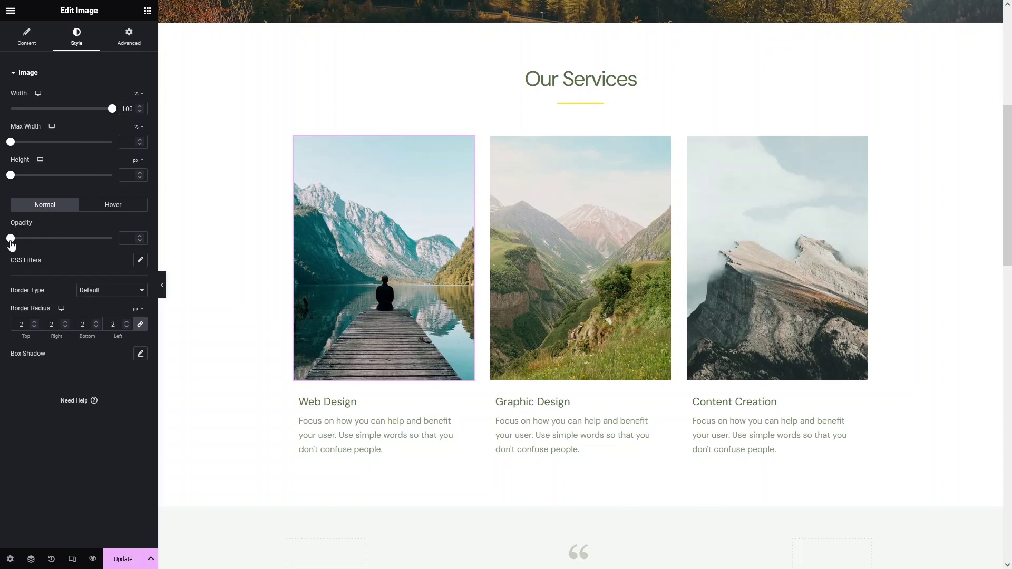
mouse_move(10, 238)
left_mouse_down()
mouse_move(125, 241)
mouse_move(10, 239)
left_mouse_up()
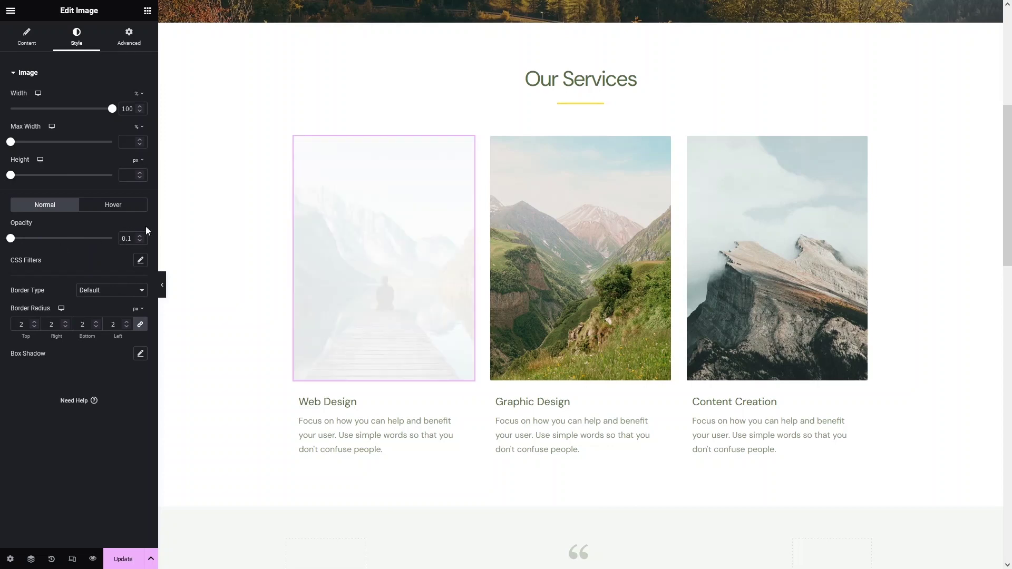
key("BackSpace")
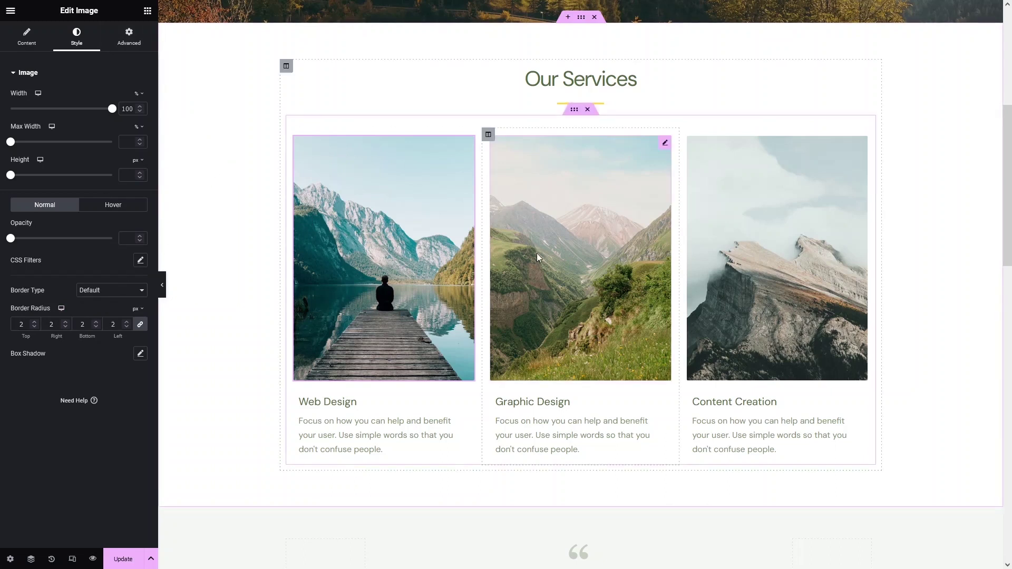
- Examine the editable title and description of the Web Design image box and the image settings of the testimonial portrait
left_click(325, 404)
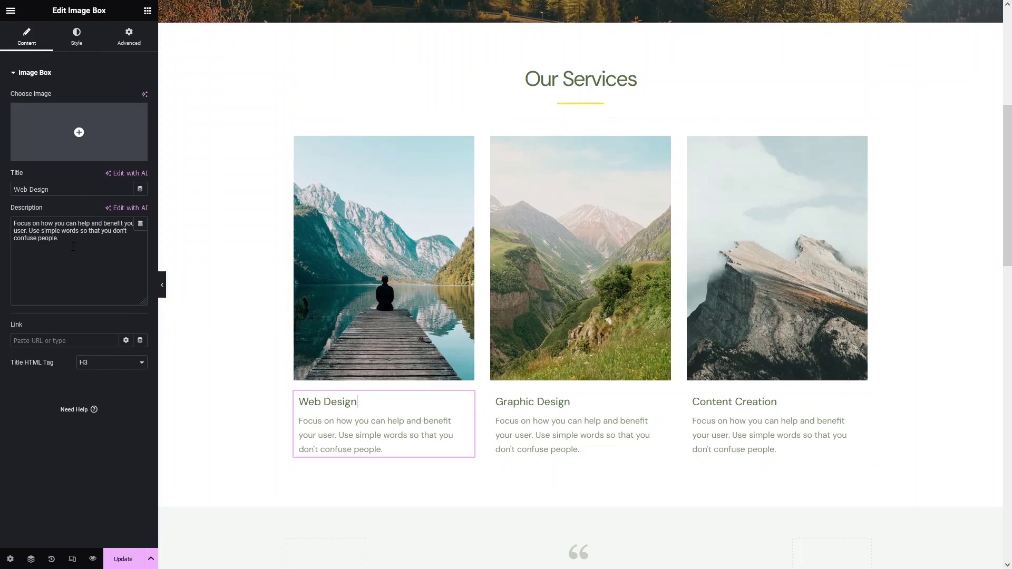
left_click_drag(68, 240, 23, 220)
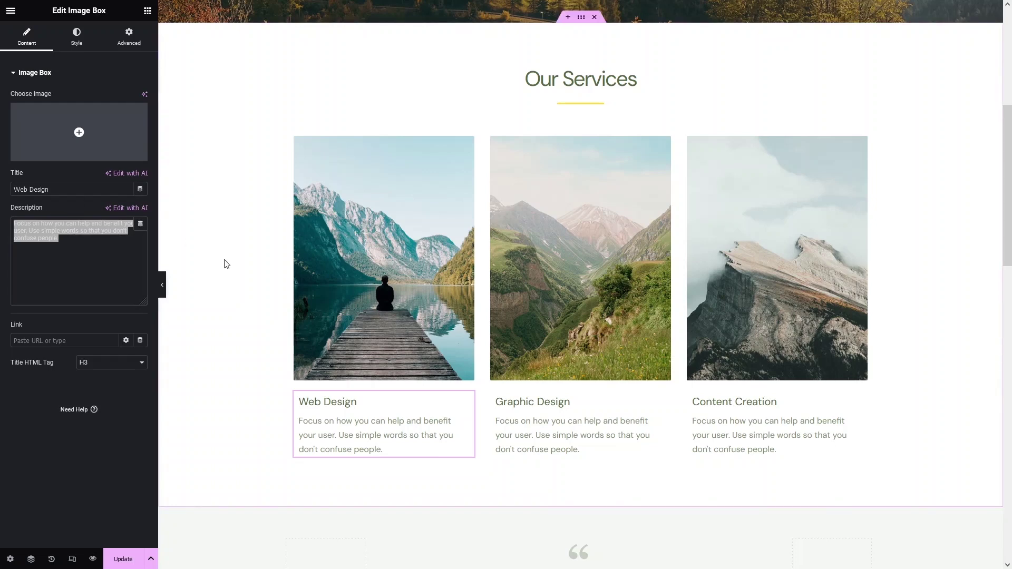
scroll(264, 232, "down", 7)
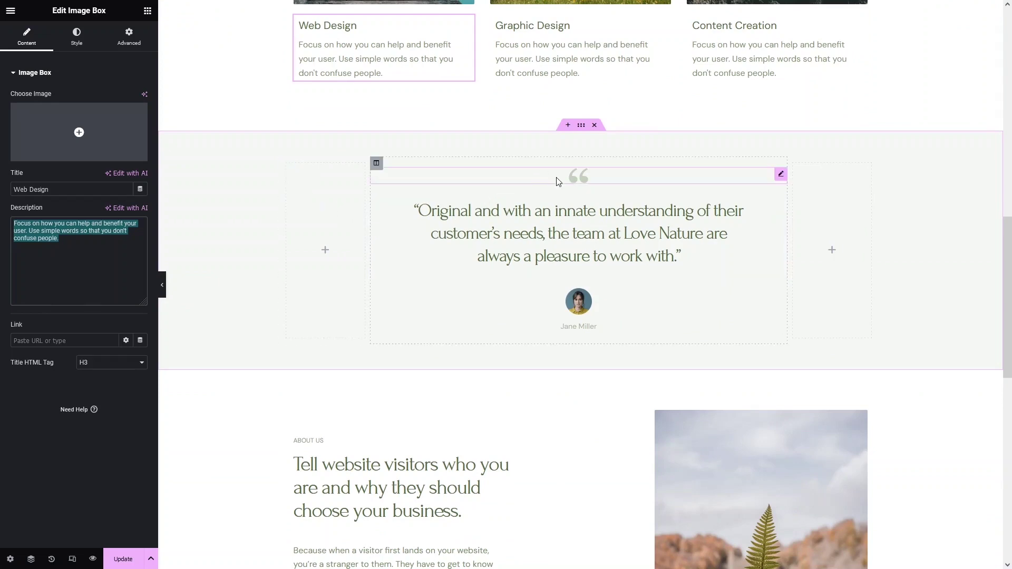
left_click(585, 310)
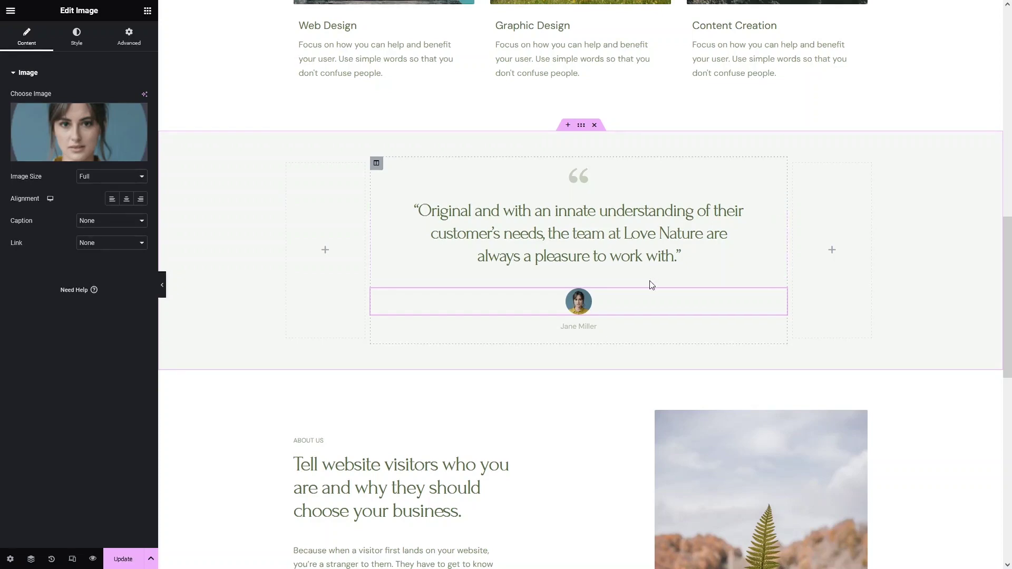
- Add a single-column container below the QUESTIONS? section and set its content width to Full Width
scroll(650, 285, "down", 5)
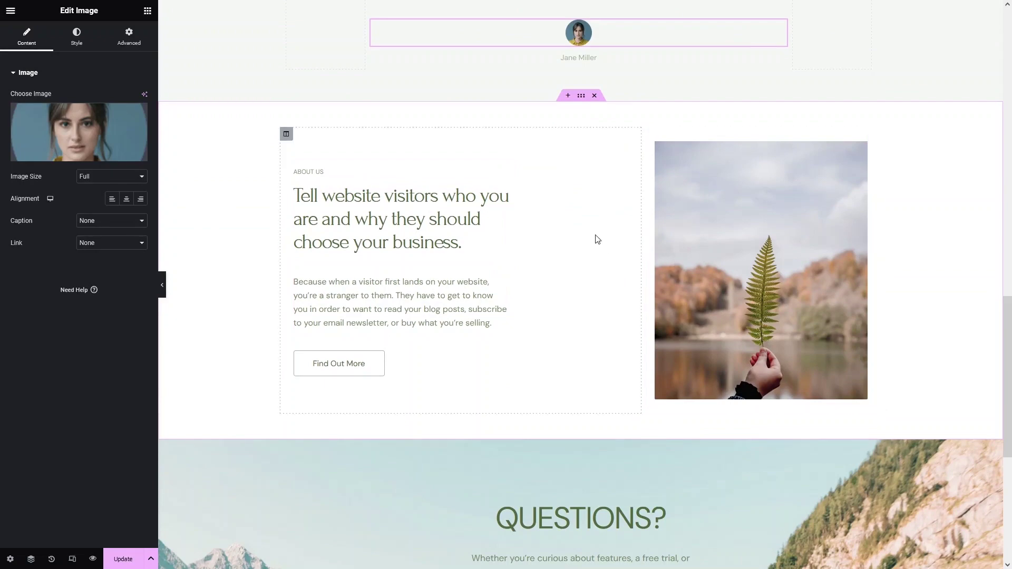
scroll(478, 191, "down", 1)
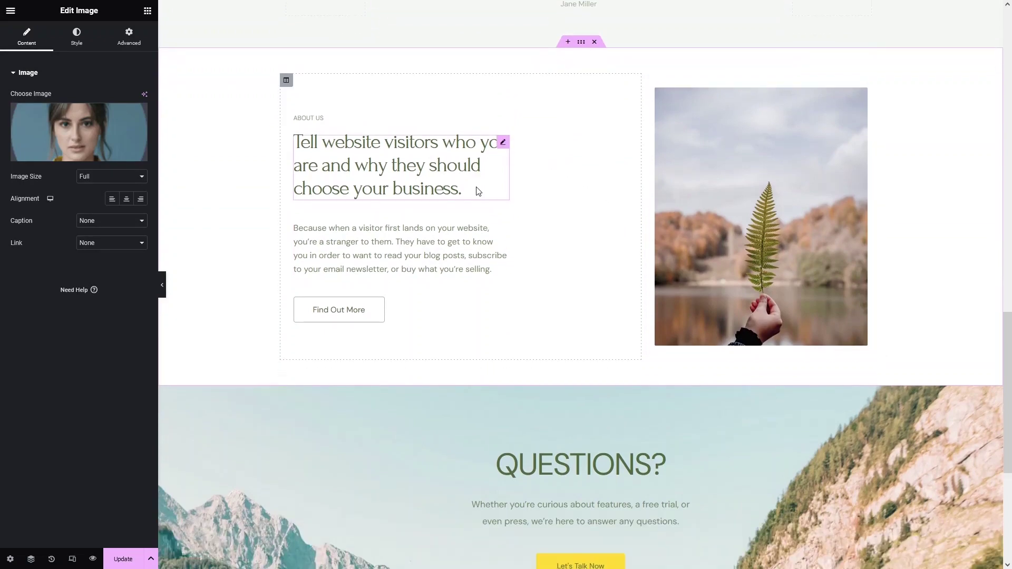
scroll(478, 191, "down", 2)
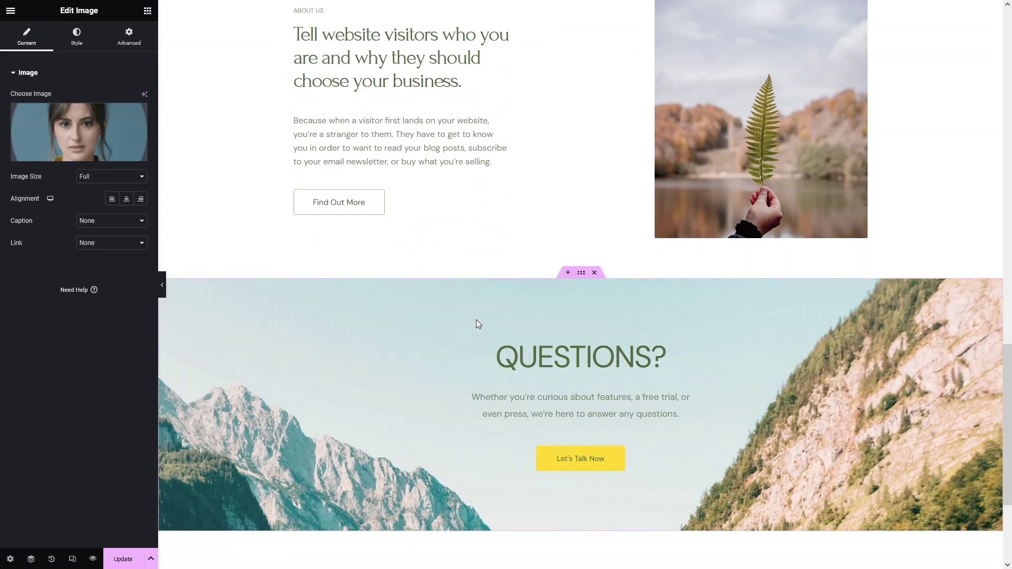
scroll(478, 324, "down", 3)
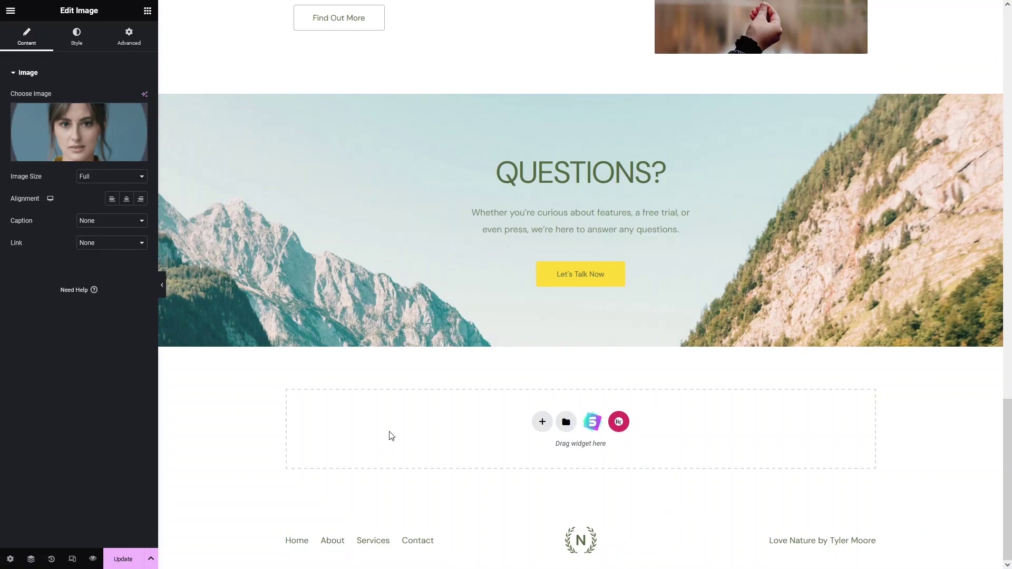
left_click(542, 422)
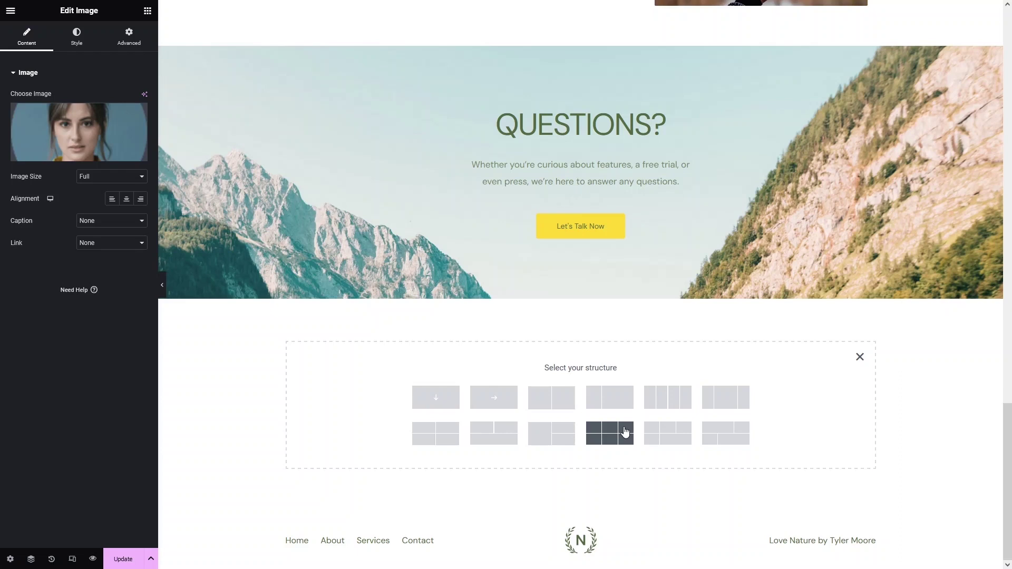
left_click(437, 399)
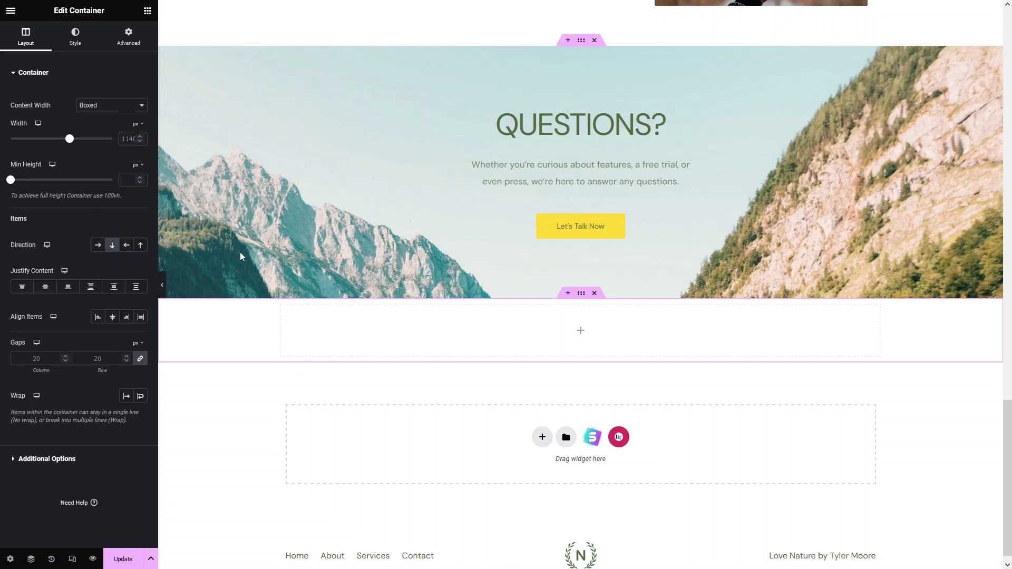
left_click(127, 107)
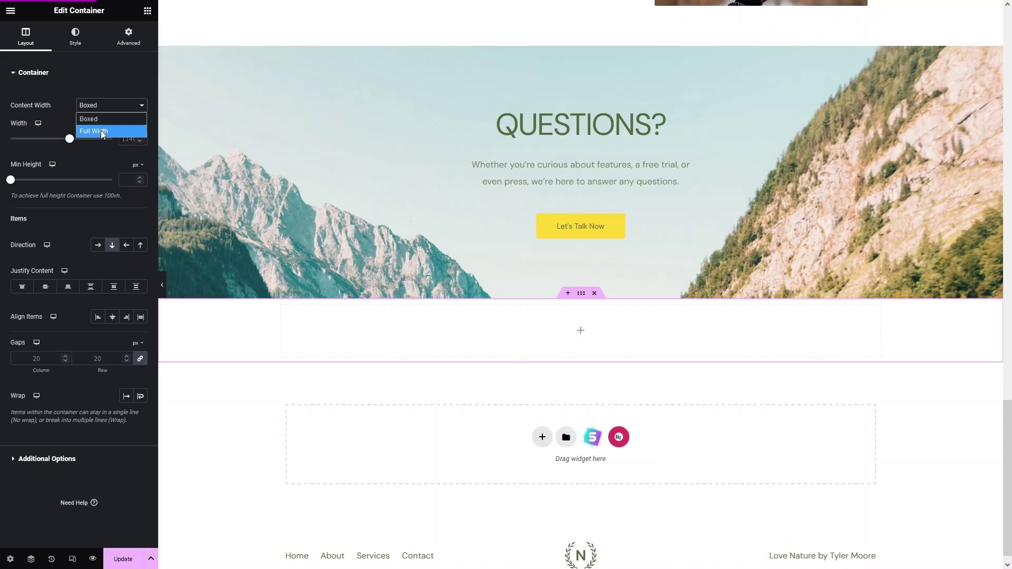
left_click(103, 132)
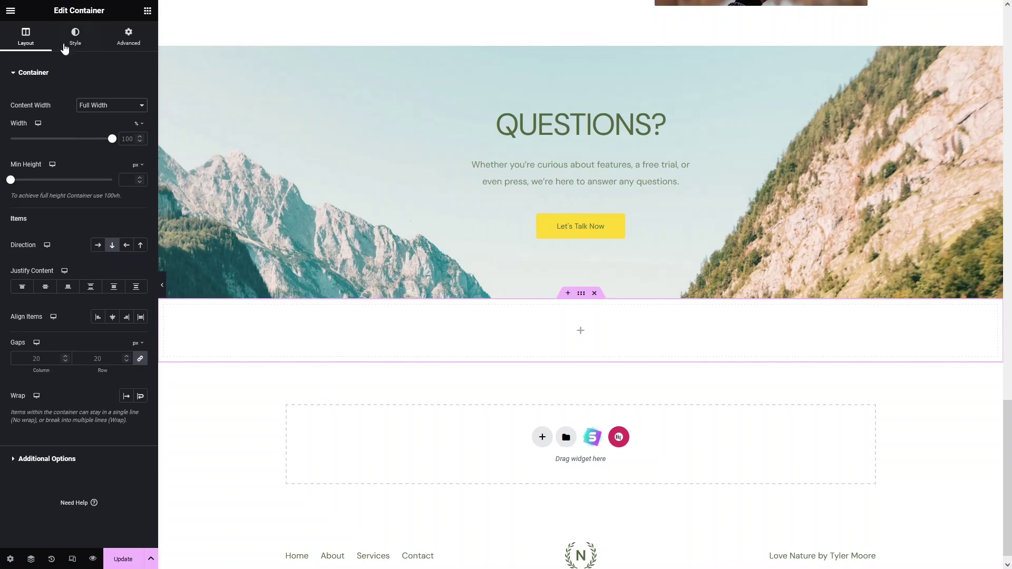
- Give the new container a classic background in a solid dark green color
left_click(76, 39)
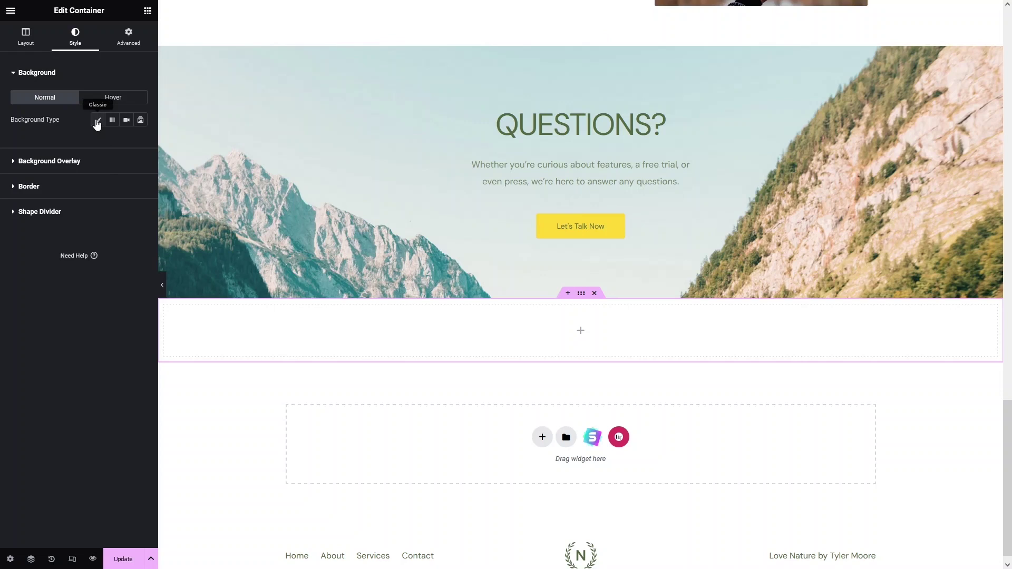
left_click(97, 121)
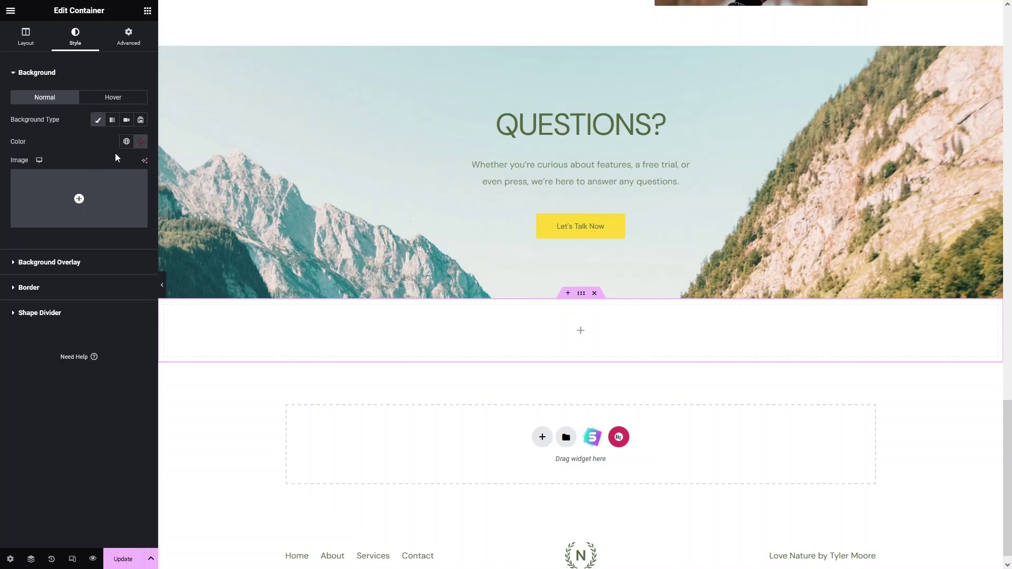
left_click(141, 141)
left_click_drag(163, 219, 209, 237)
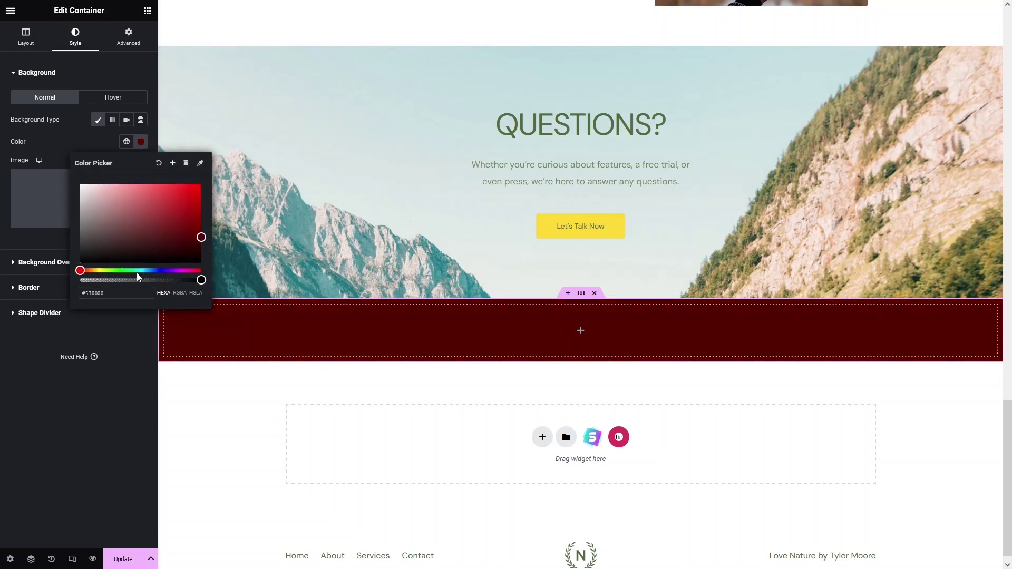
left_click(136, 270)
left_click_drag(148, 220, 180, 192)
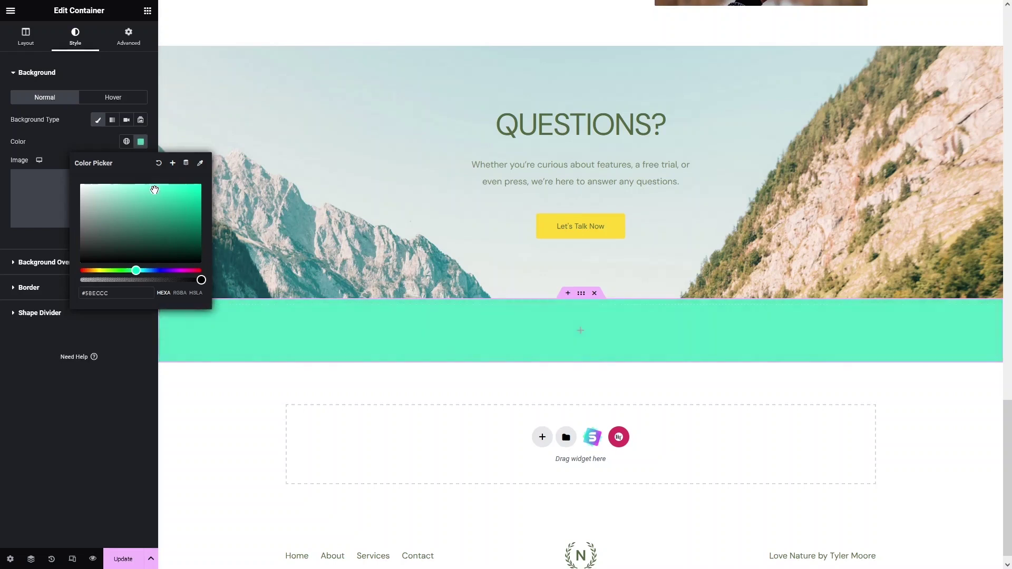
left_click_drag(151, 271, 117, 271)
left_click_drag(165, 217, 201, 228)
left_click(221, 439)
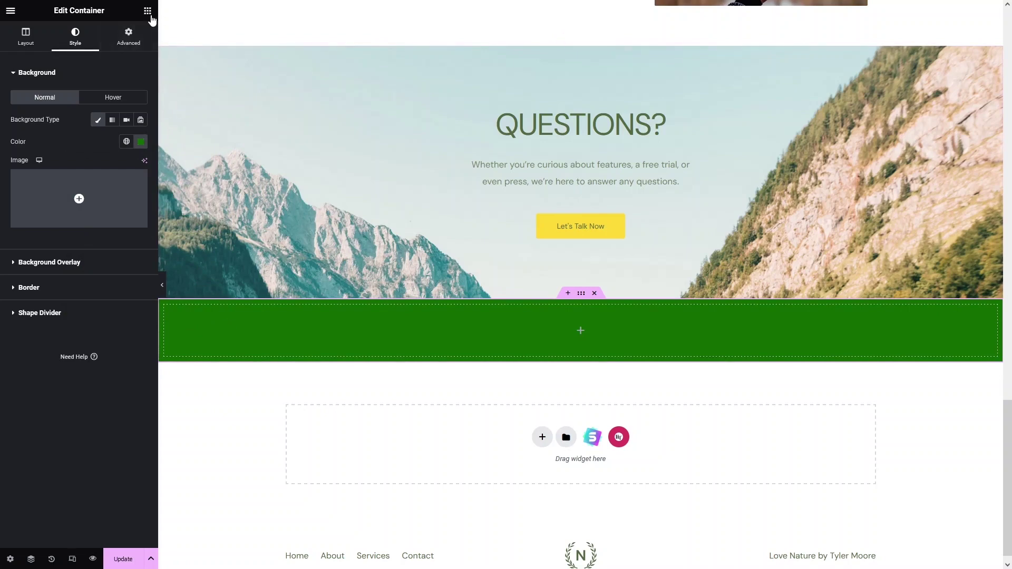
- Add a Heading widget to the green container and set its title to "Hello World!"
left_click(148, 11)
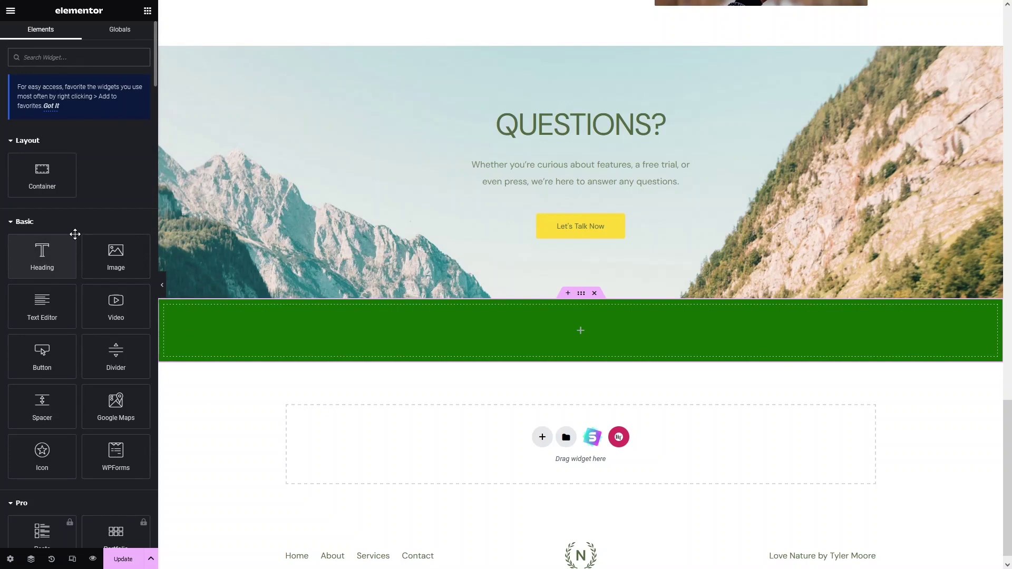
scroll(75, 234, "down", 1)
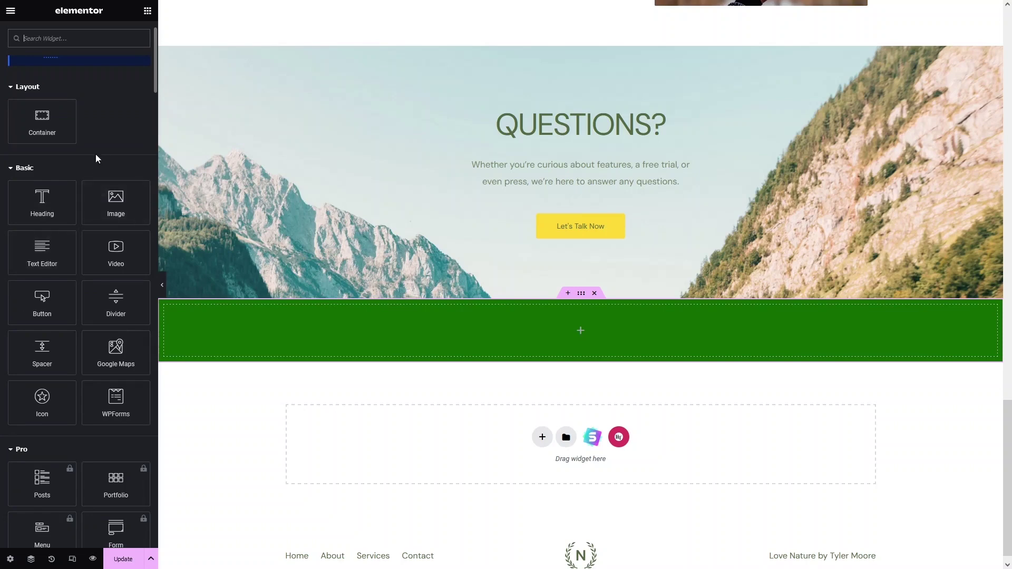
left_click_drag(36, 200, 513, 329)
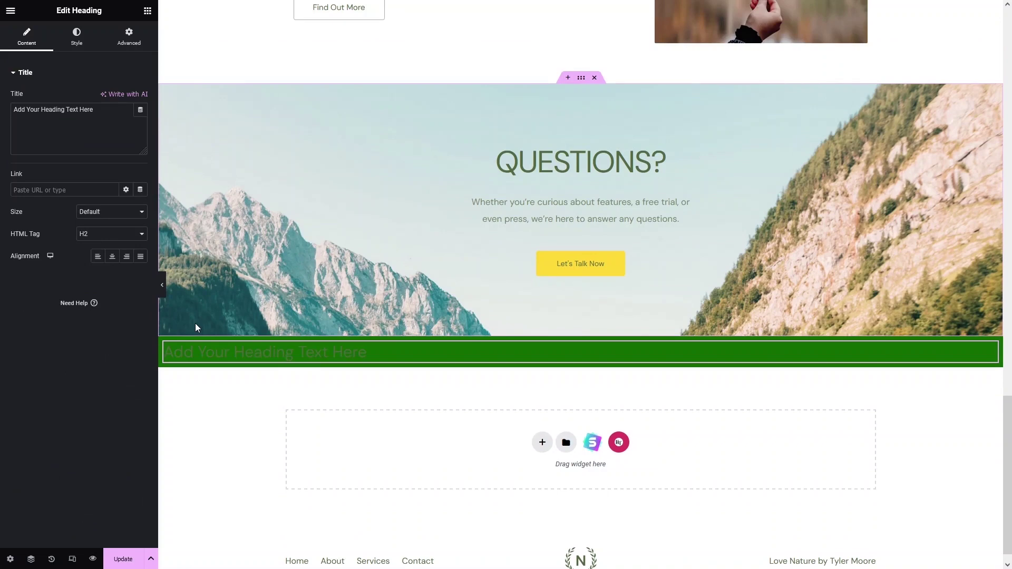
triple_click(53, 110)
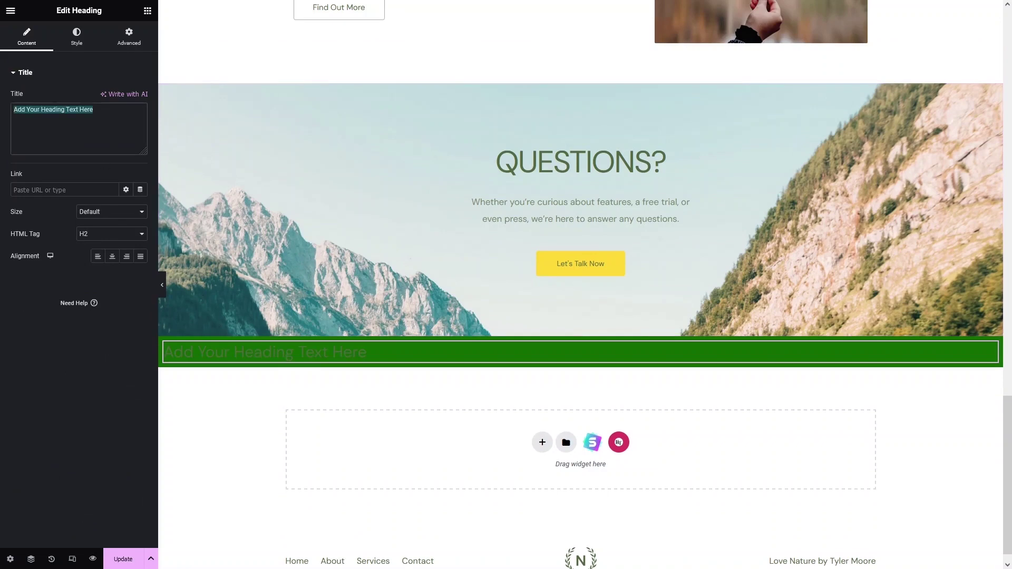
type("Hello World!")
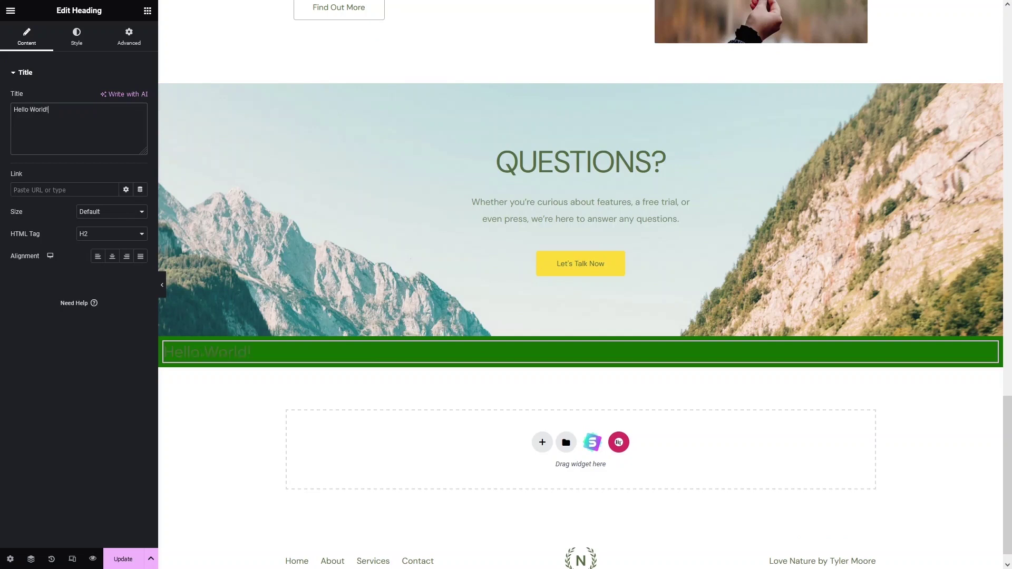
- Set the text color of the "Hello World!" heading to white
left_click(76, 37)
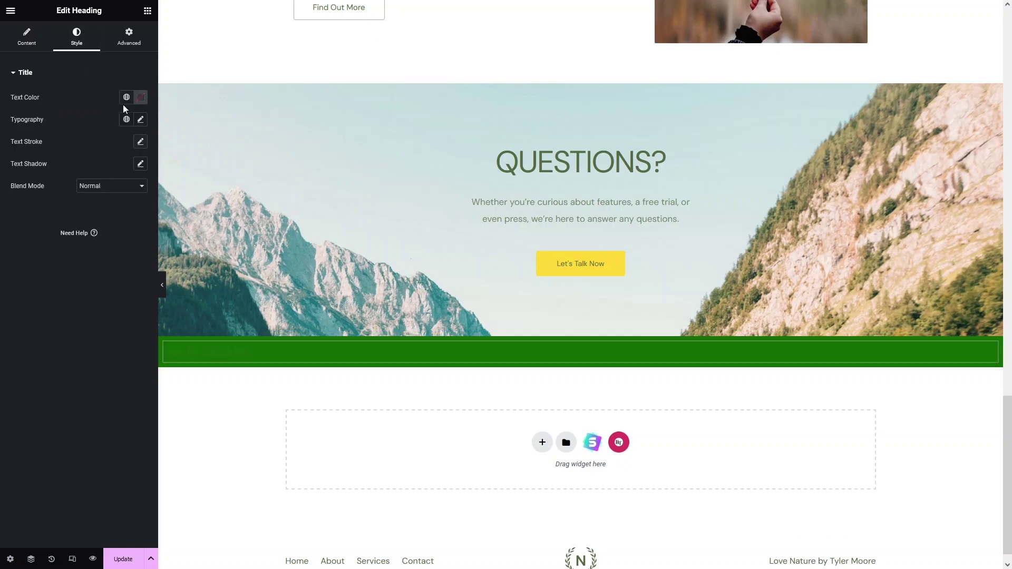
left_click(140, 98)
left_click_drag(111, 173, 65, 125)
left_click(23, 287)
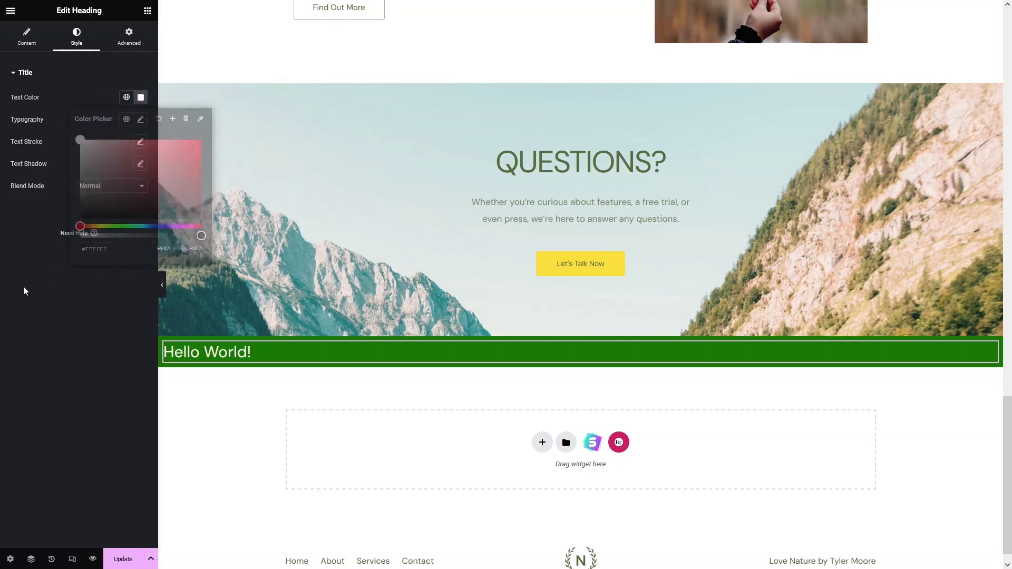
- Center the "Hello World!" heading and set its margin and padding to 10 px on all sides
left_click(26, 37)
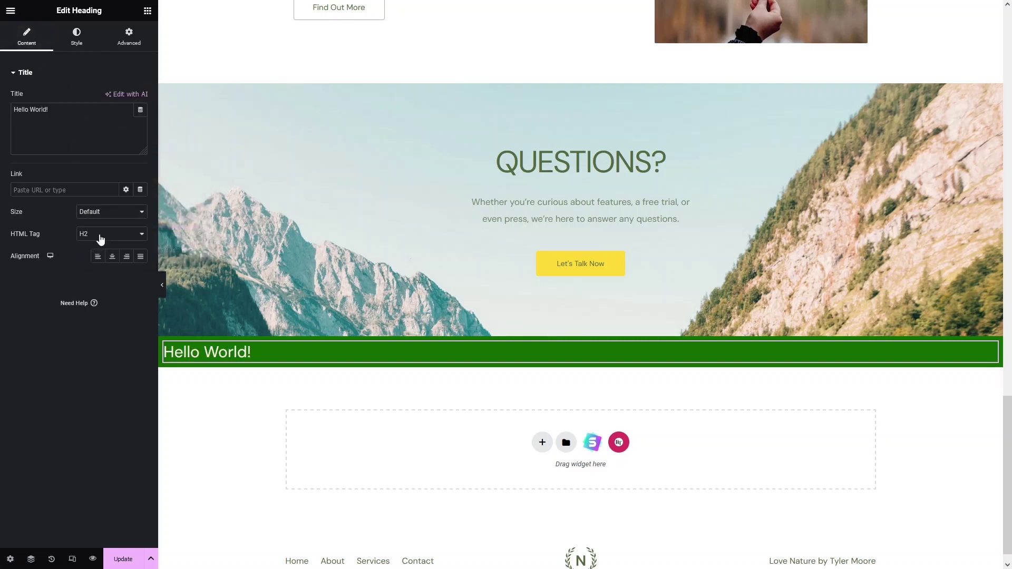
left_click(111, 258)
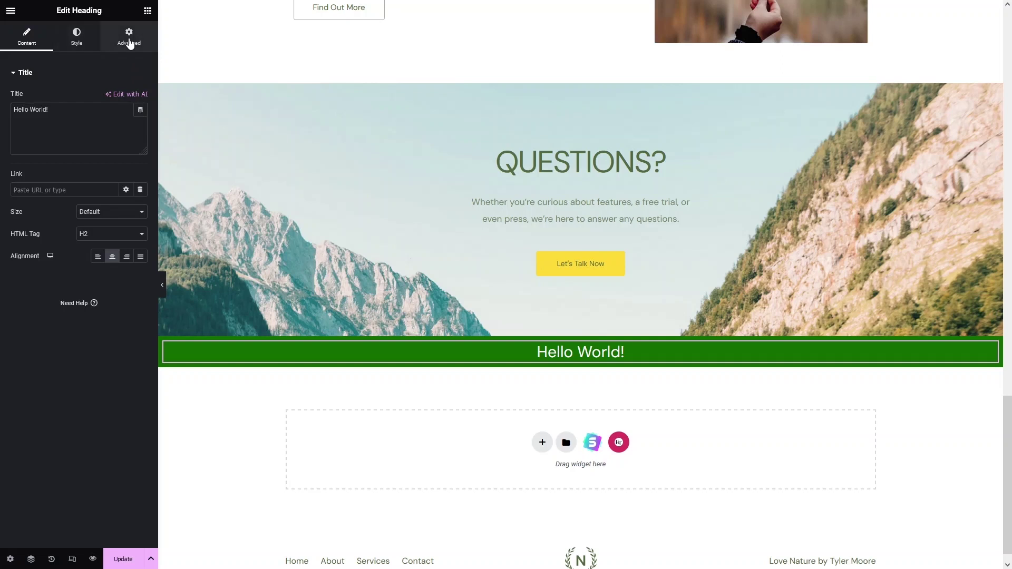
left_click(129, 35)
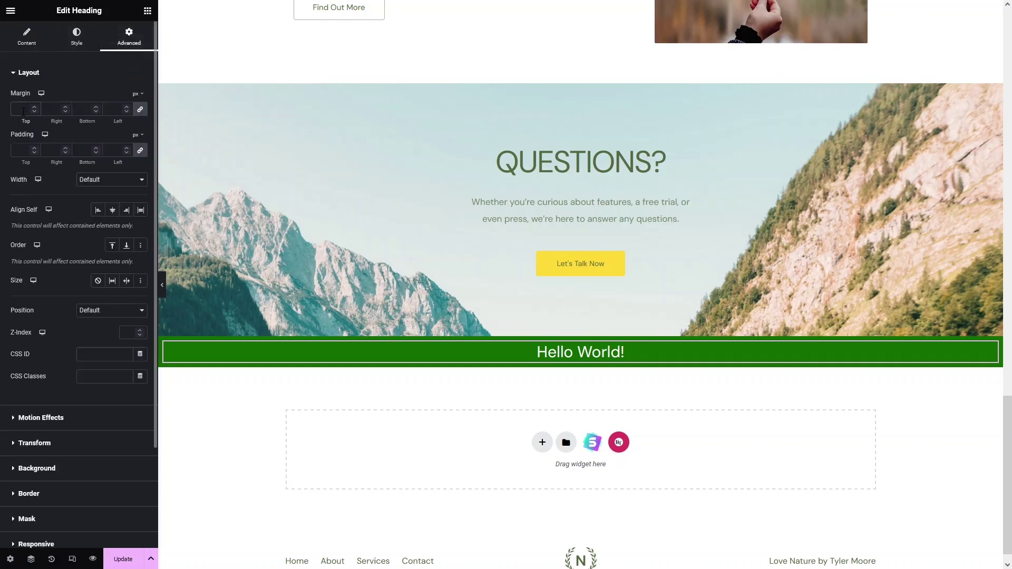
left_click(23, 112)
type("10")
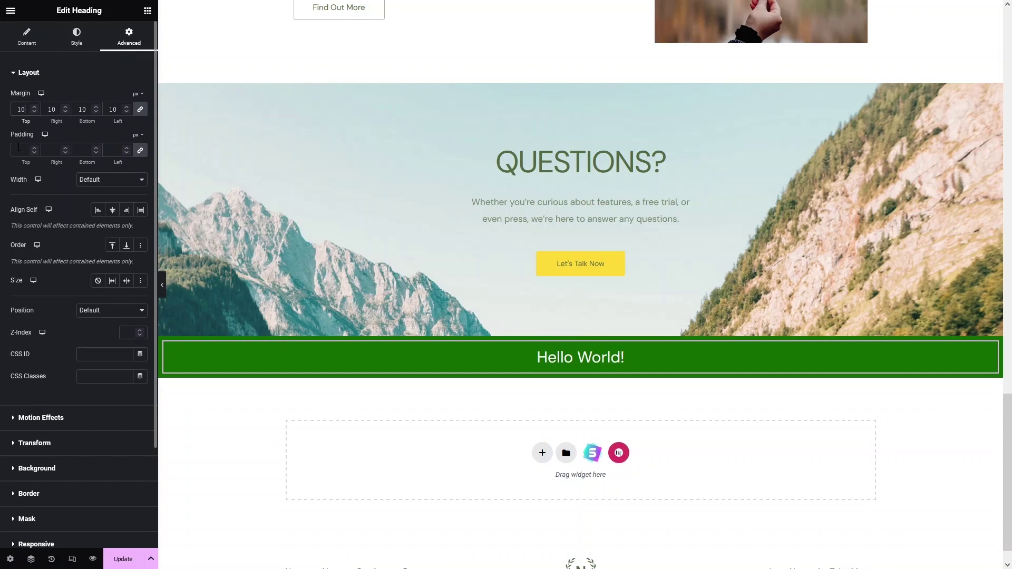
type("10")
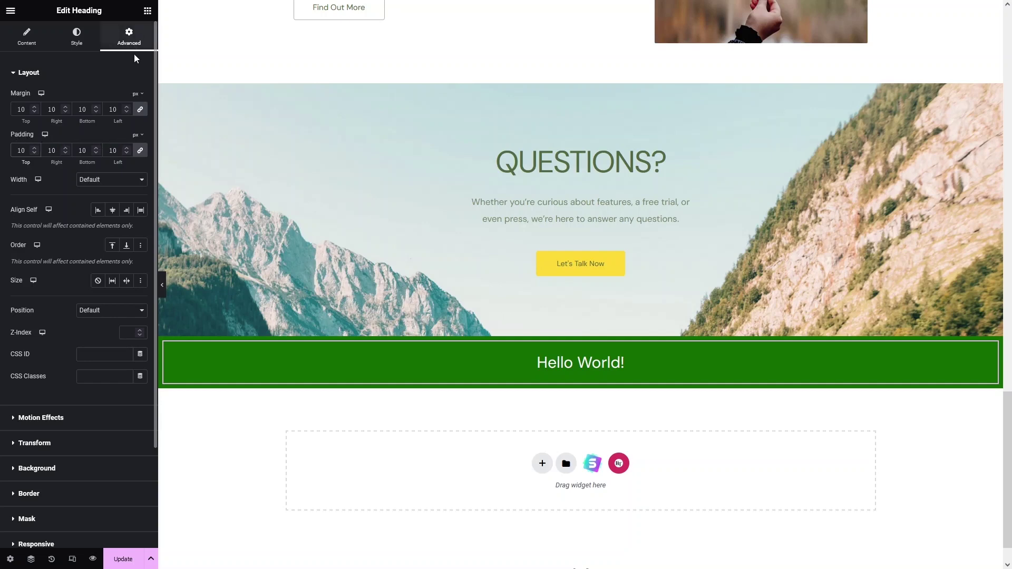
- Add a Text Editor widget with its placeholder paragraph below the "Hello World!" heading in the green container
left_click(147, 16)
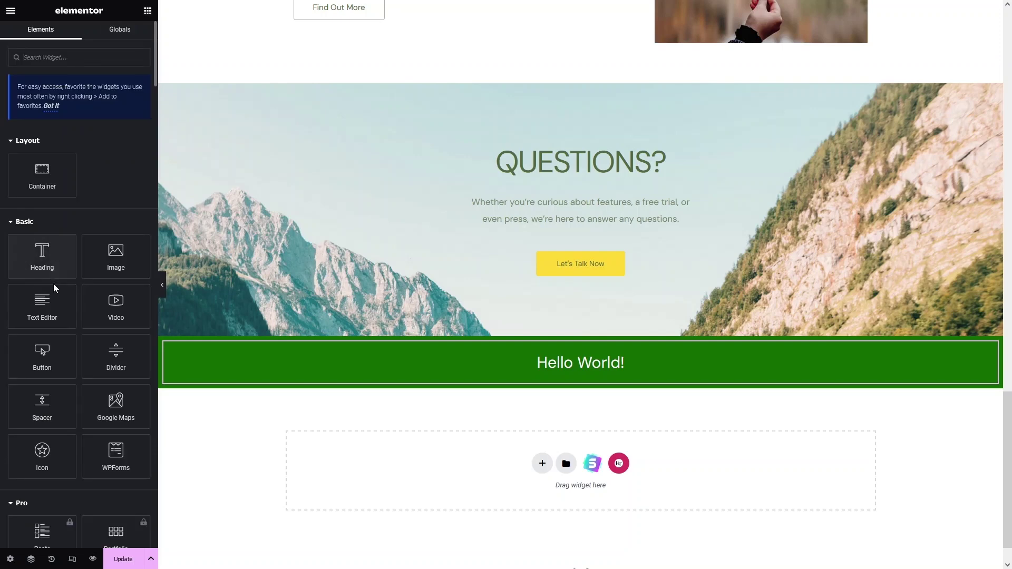
scroll(68, 302, "up", 1)
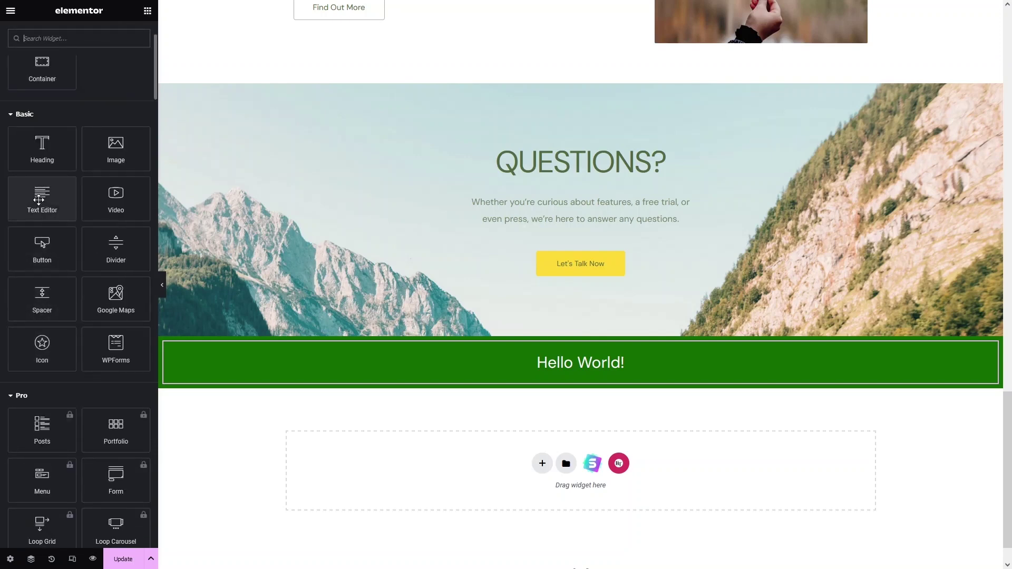
left_click_drag(39, 200, 571, 375)
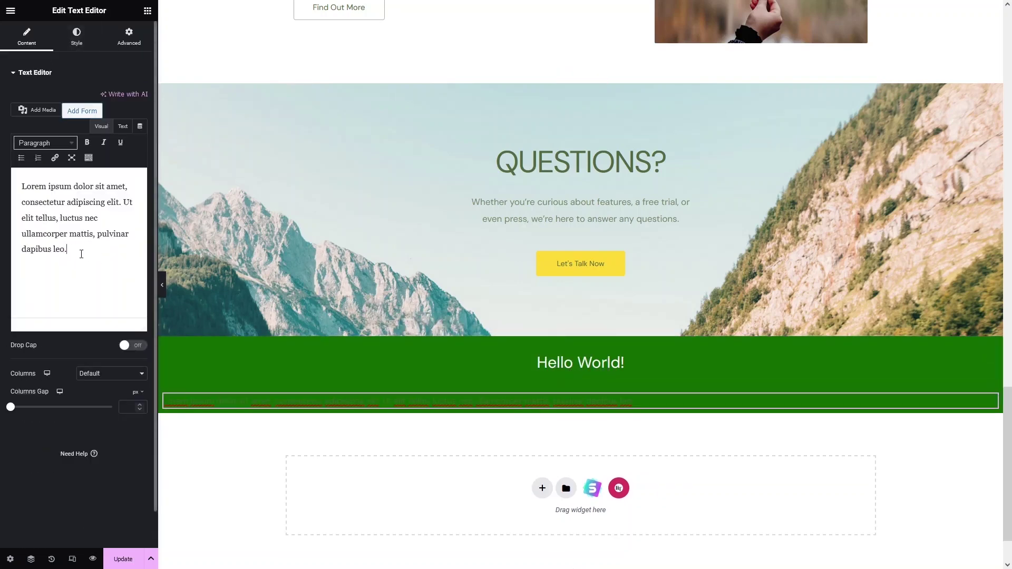
left_click_drag(81, 254, 20, 185)
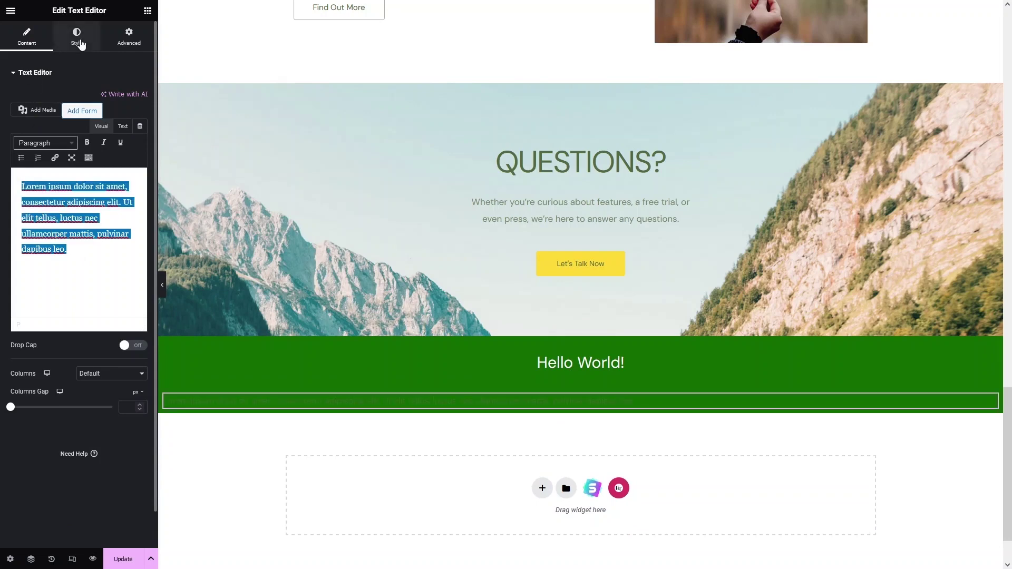
- Set the Lorem ipsum paragraph's text color to light grey #E7E7E7 and center its alignment
left_click(79, 39)
left_click(140, 120)
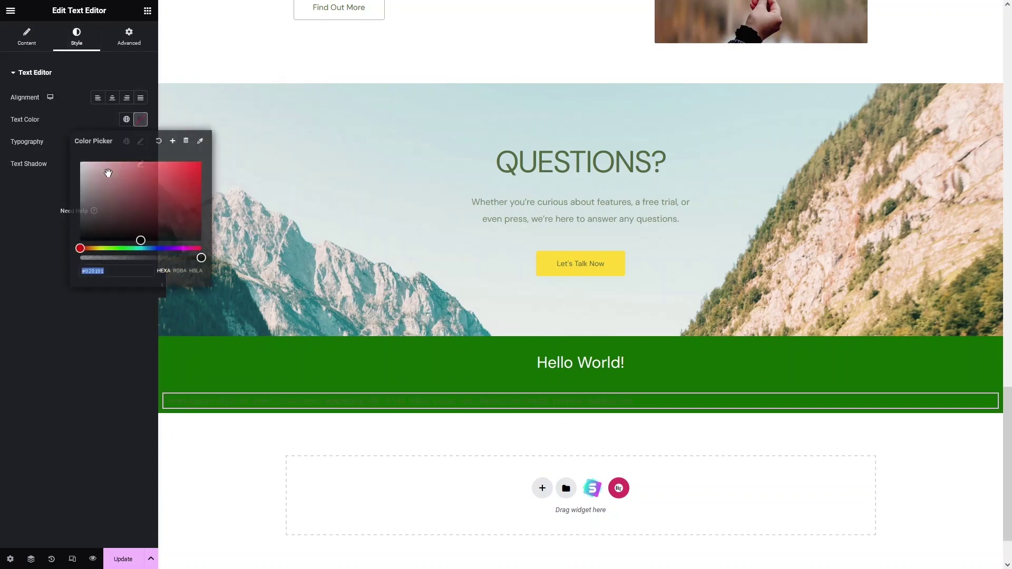
left_click_drag(97, 210, 75, 171)
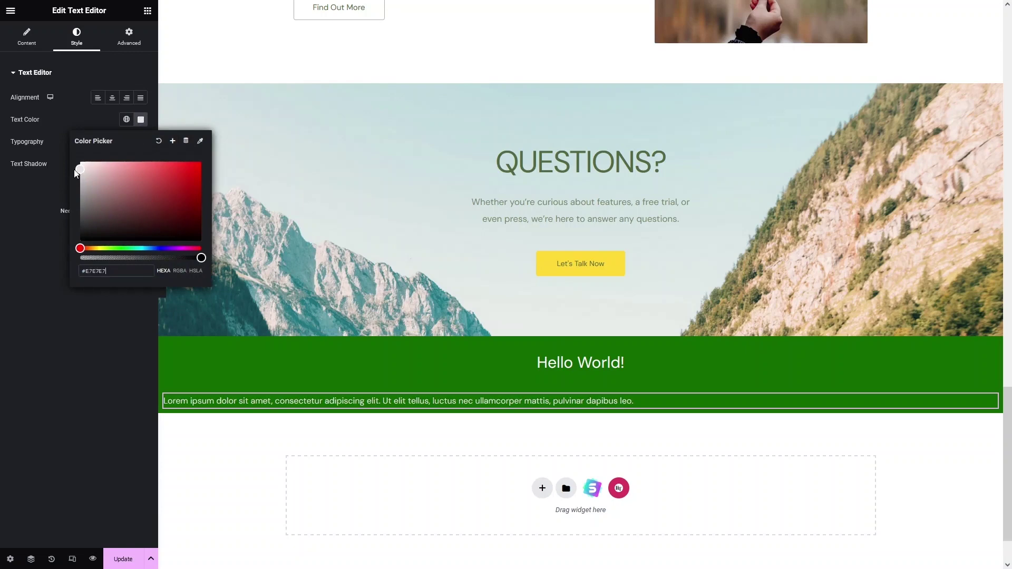
left_click(51, 246)
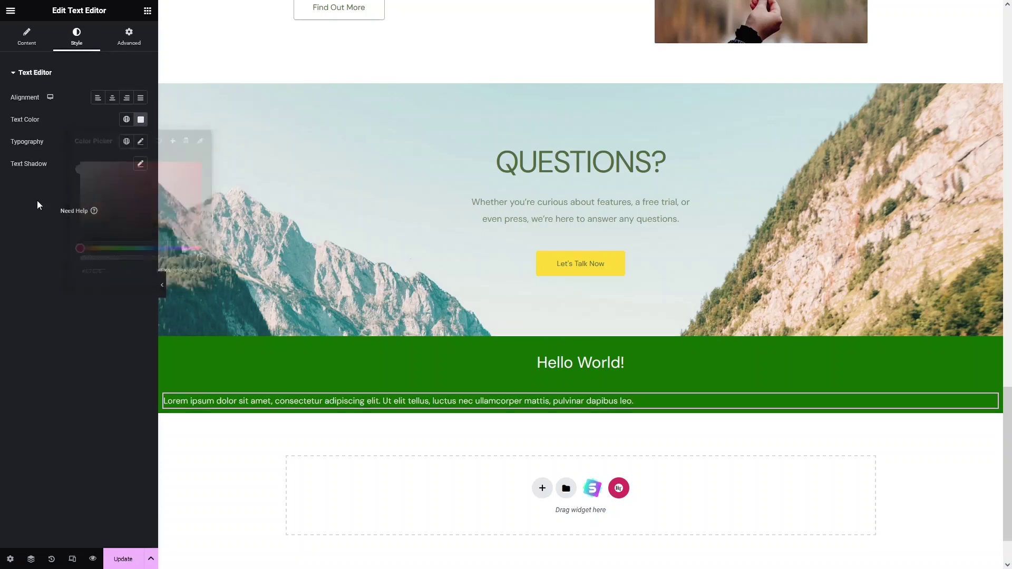
left_click(111, 109)
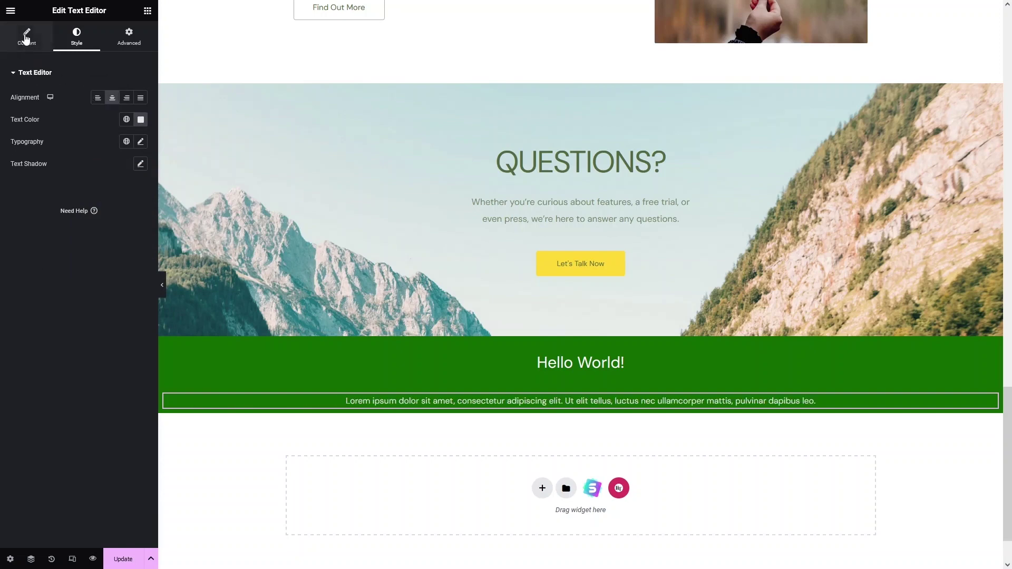
- Add a Button widget below the paragraph in the green container and set its text to "Contact US"
left_click(147, 11)
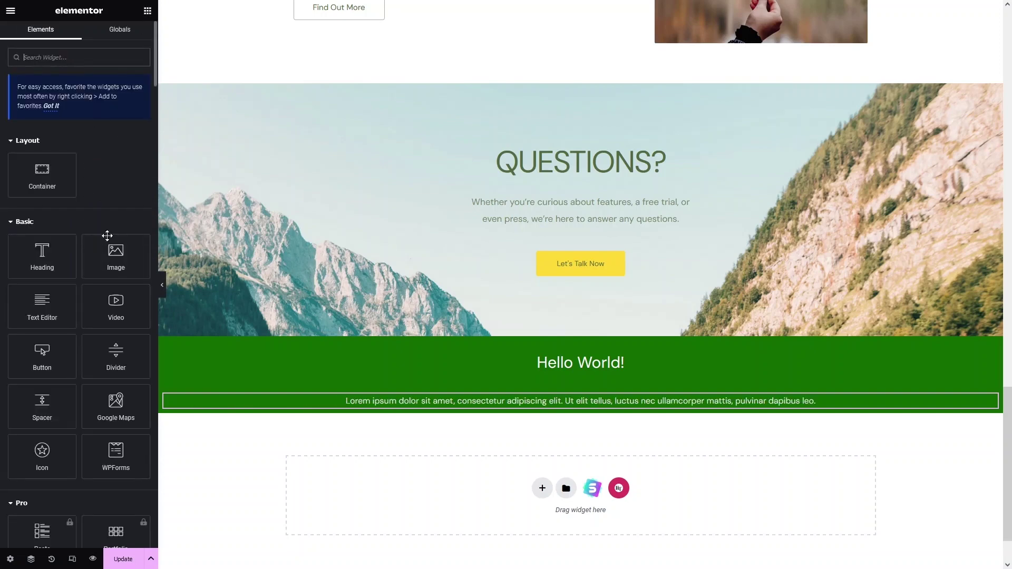
left_click_drag(37, 364, 585, 411)
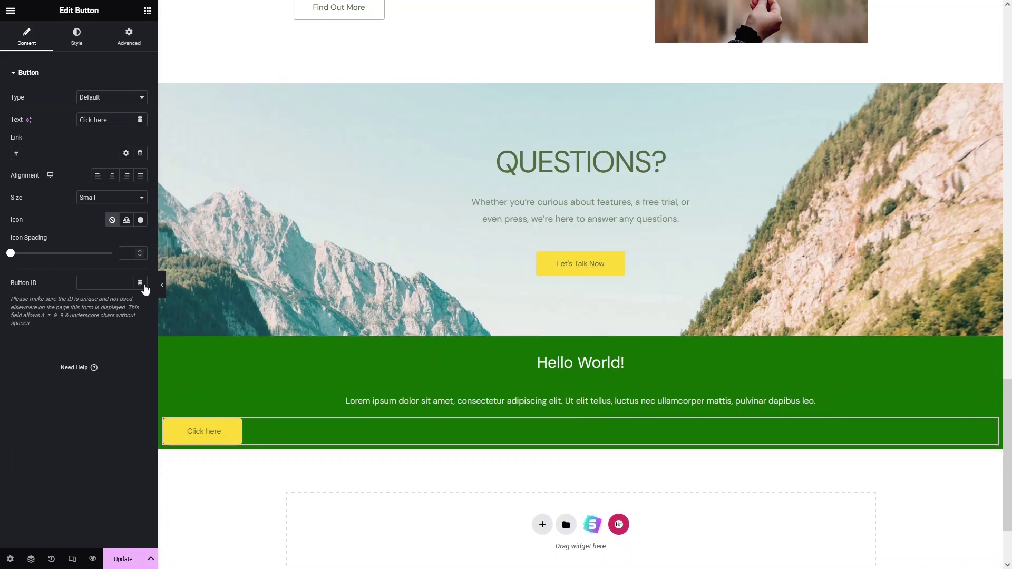
left_click_drag(107, 120, 52, 131)
type("Con")
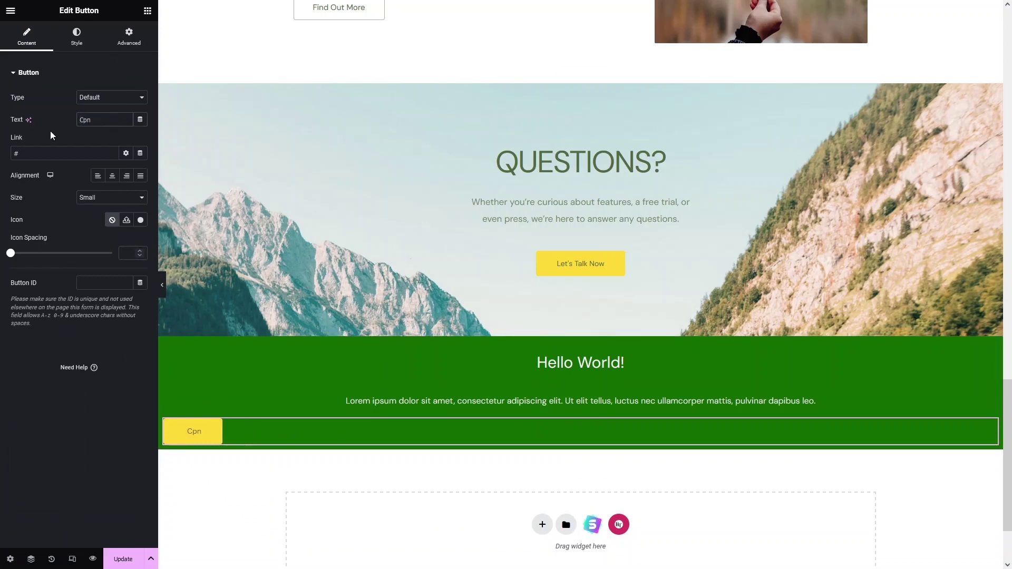
type("tact US")
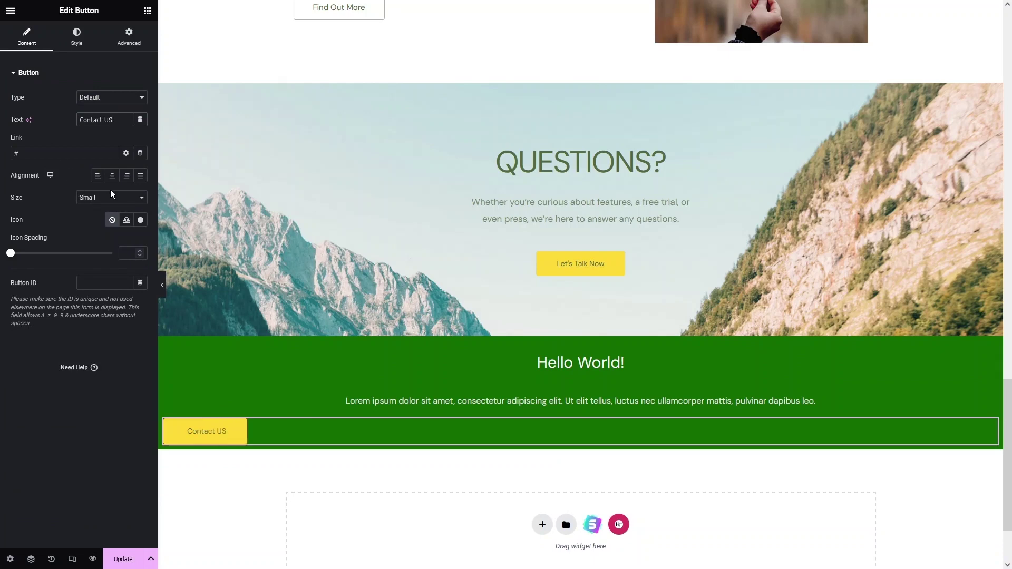
- Center the "Contact US" button and, with its padding values unlinked, set only the bottom padding to 10 px
left_click(113, 175)
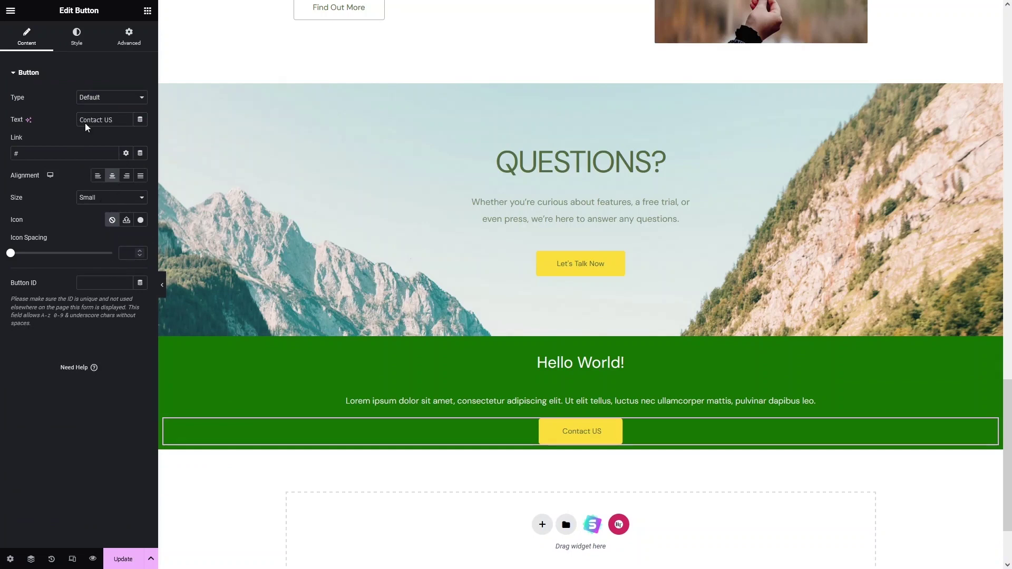
left_click(128, 35)
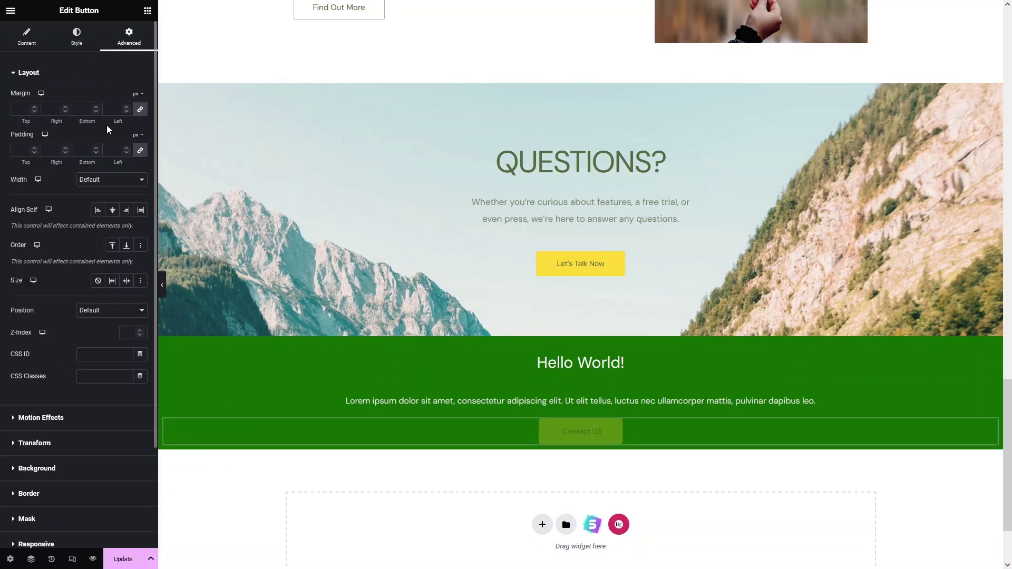
left_click(140, 151)
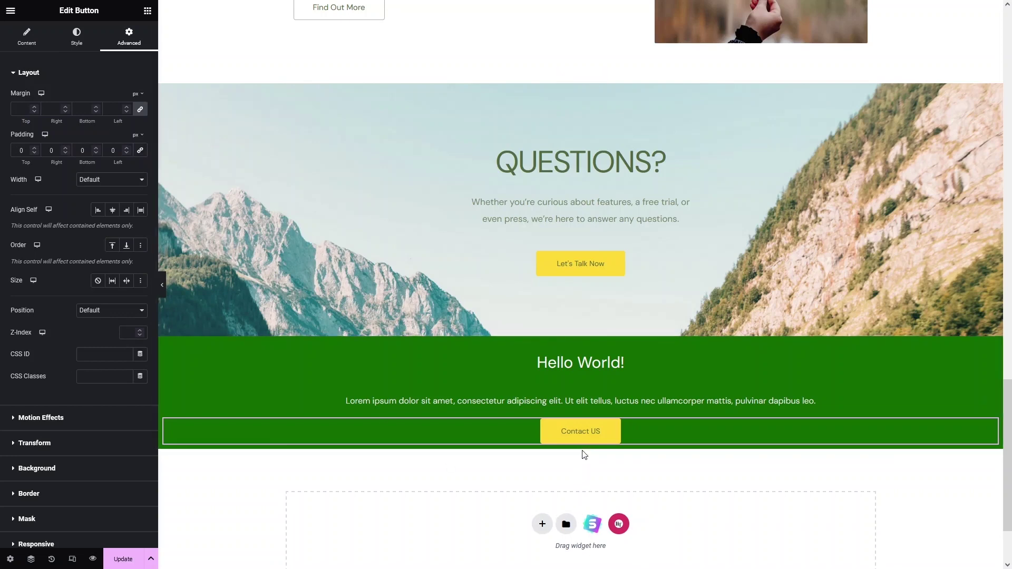
double_click(82, 151)
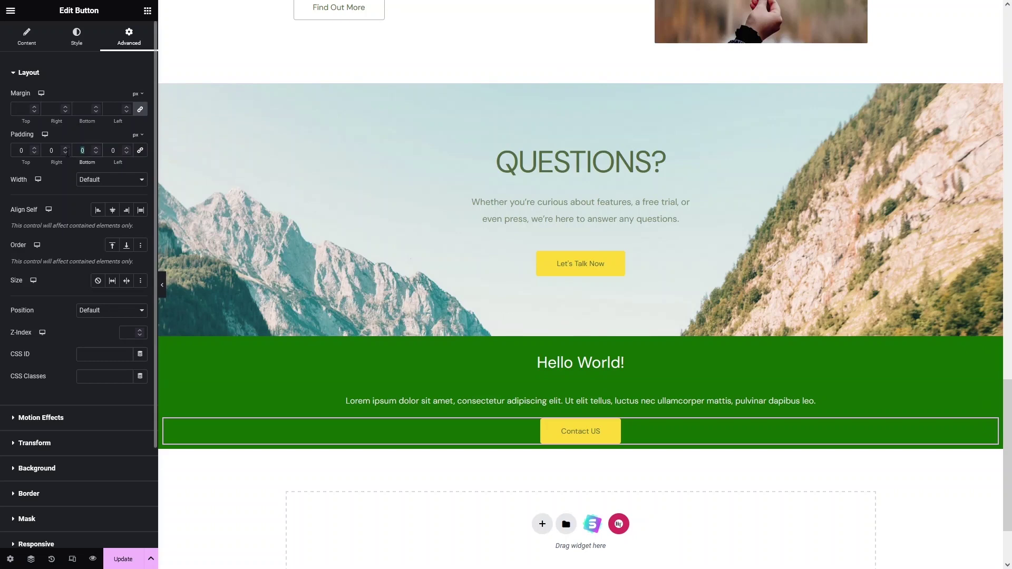
type("10")
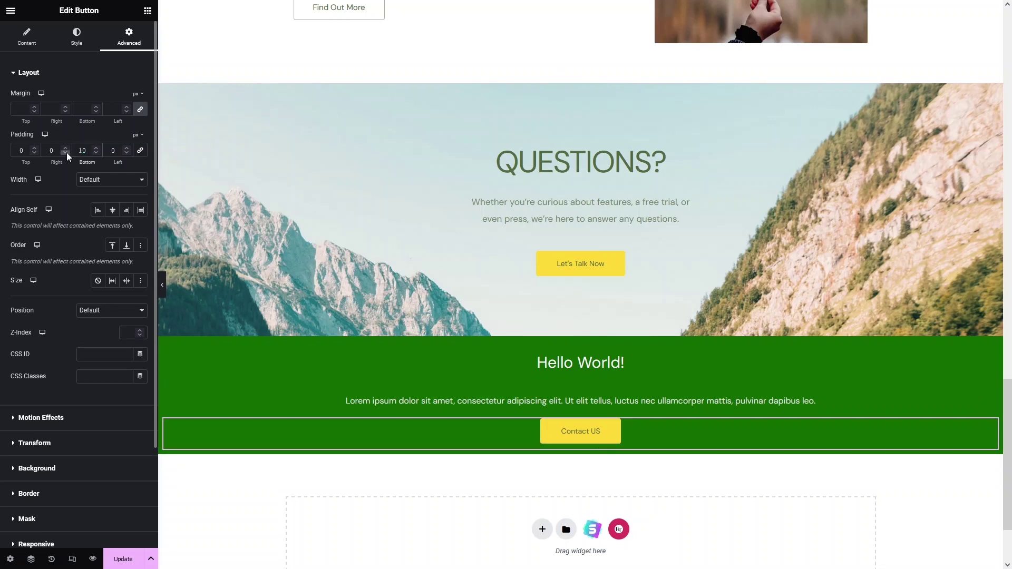